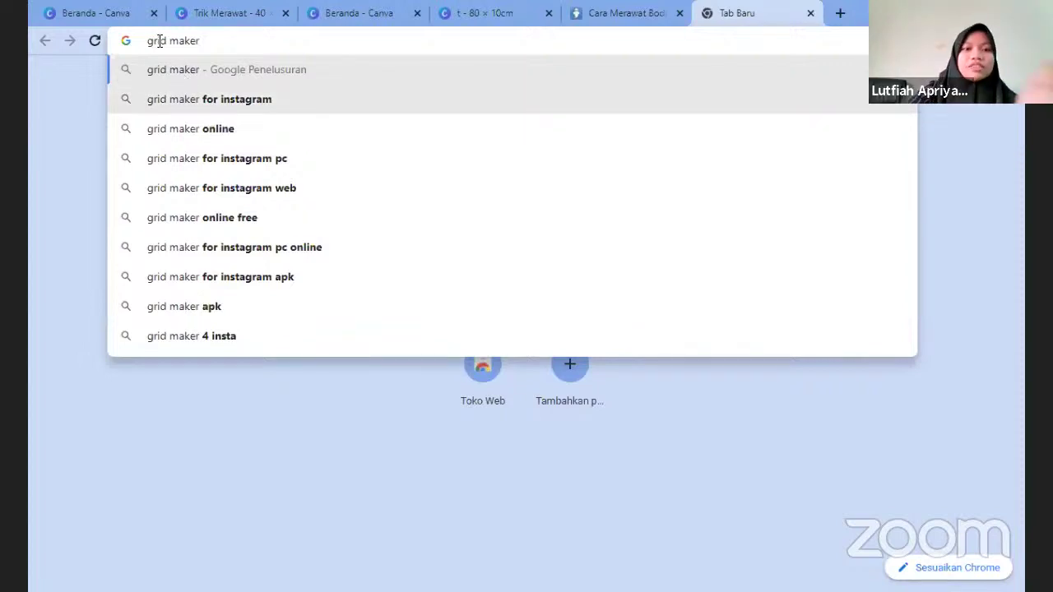
Search the web for "grid maker", then return to the 80 × 10 cm design and view its second and third slides
{"action": "key", "text": "Return"}
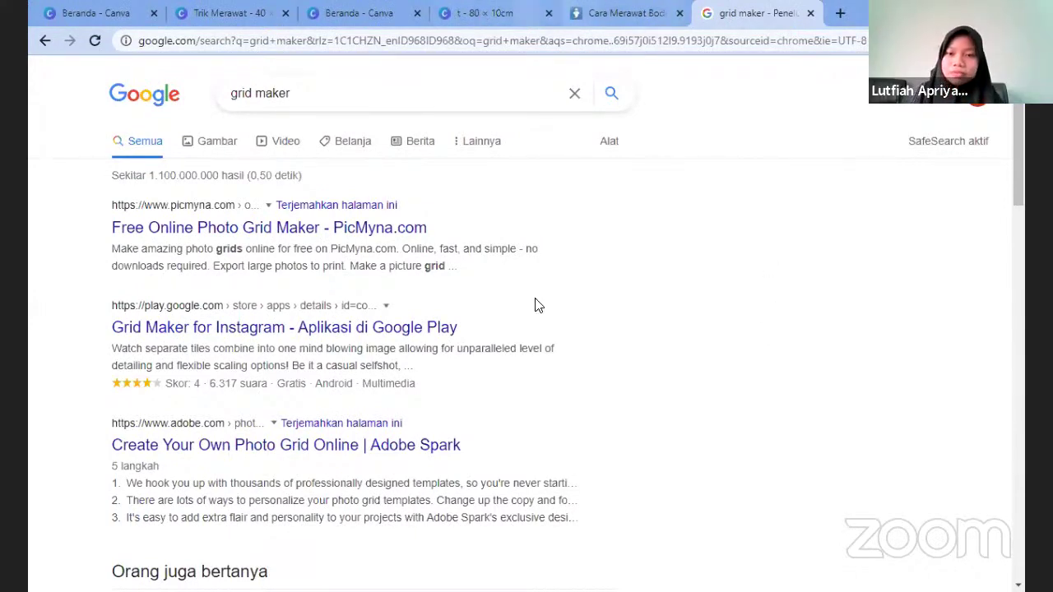
{"action": "key", "text": "ctrl+4"}
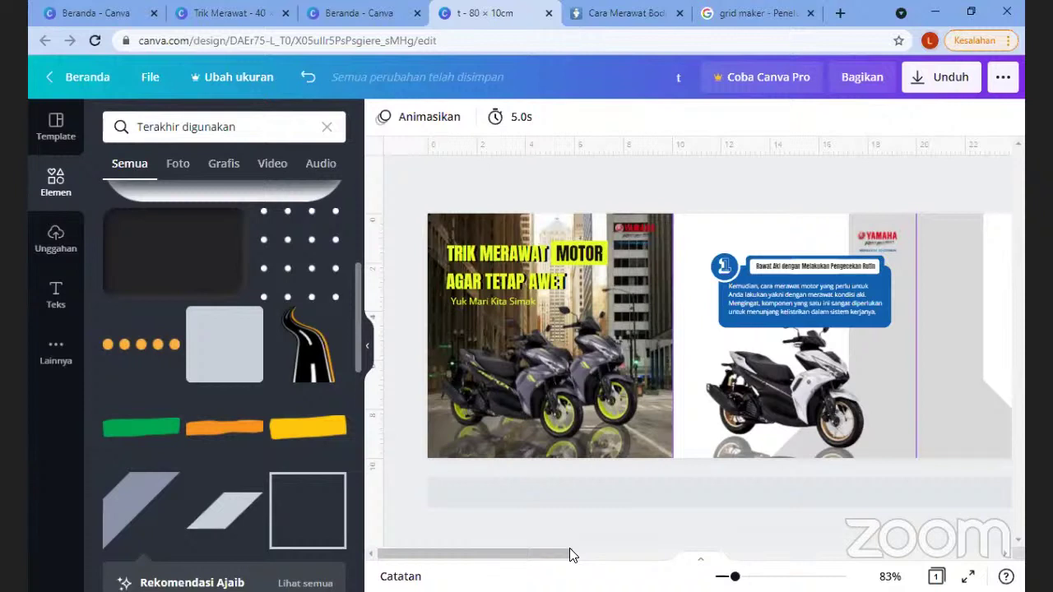
{"action": "left_click_drag", "start_coordinate": [569, 551], "coordinate": [650, 555]}
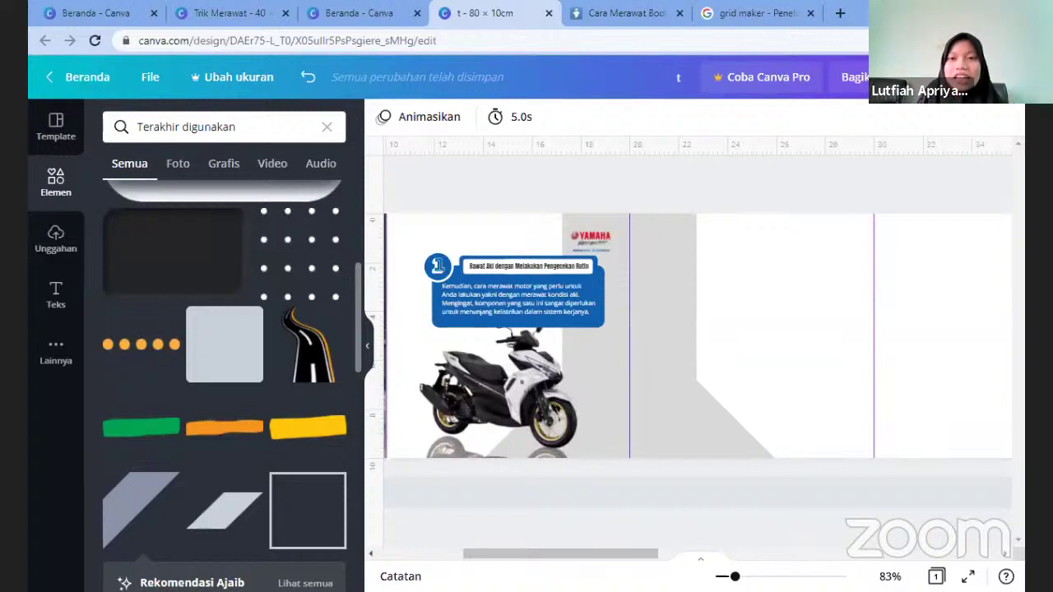
Search the web for "split image online" in a new browser tab
{"action": "left_click", "coordinate": [840, 13]}
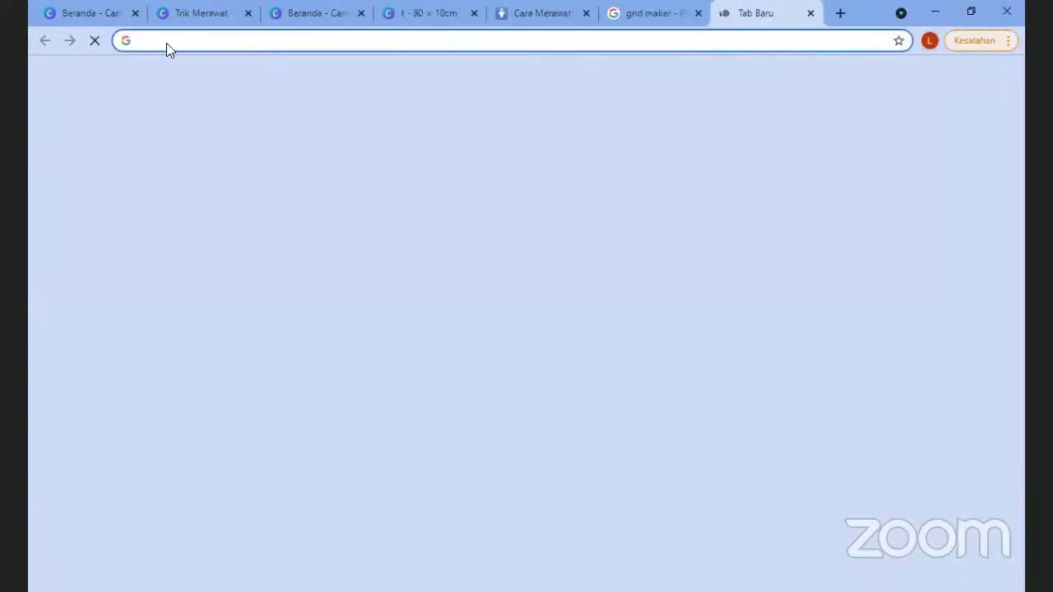
{"action": "left_click", "coordinate": [166, 43]}
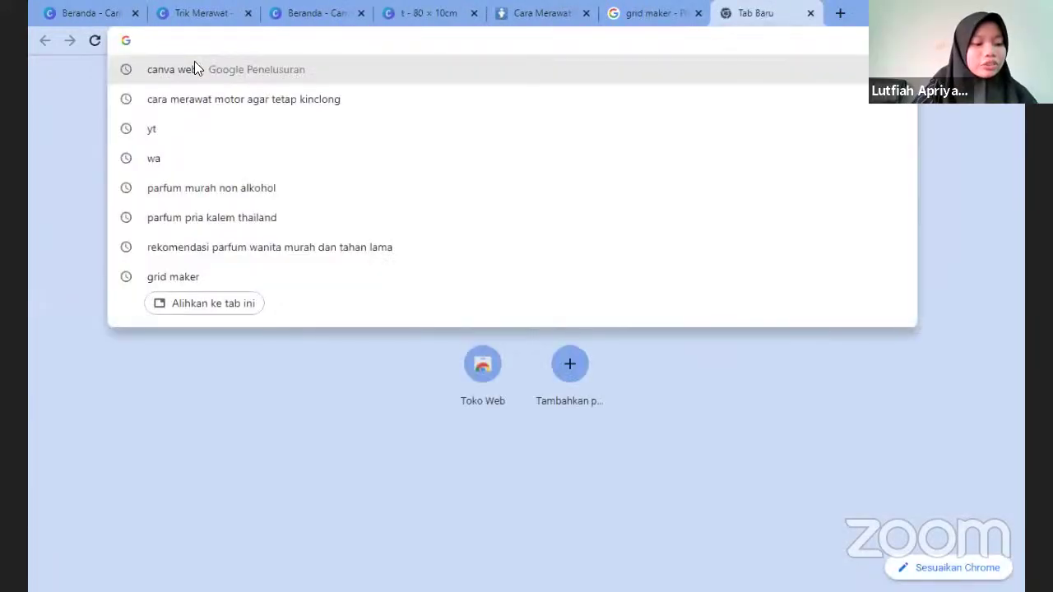
{"action": "type", "text": "sp"}
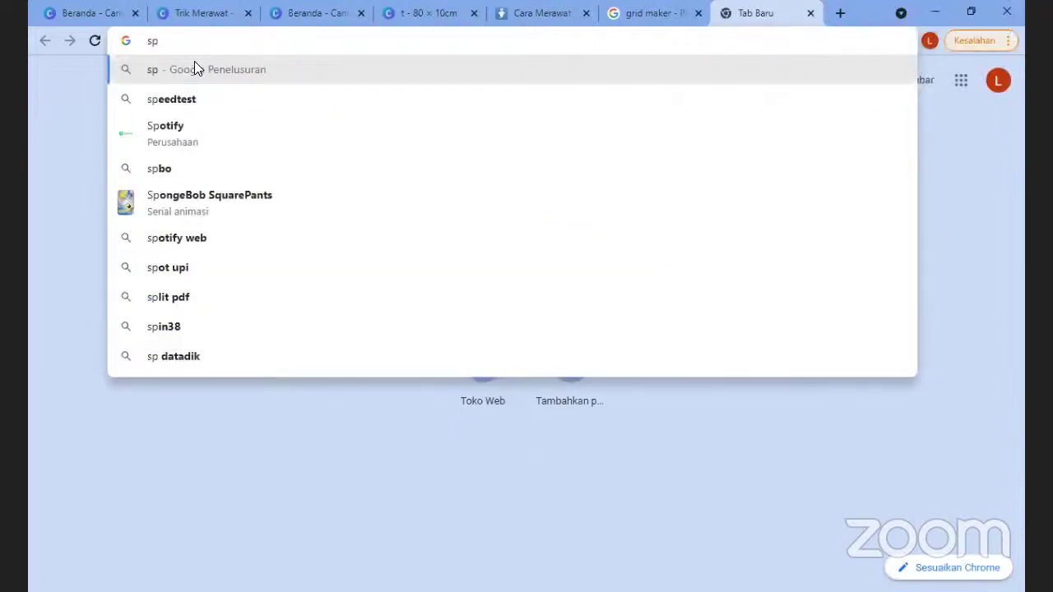
{"action": "type", "text": "lit "}
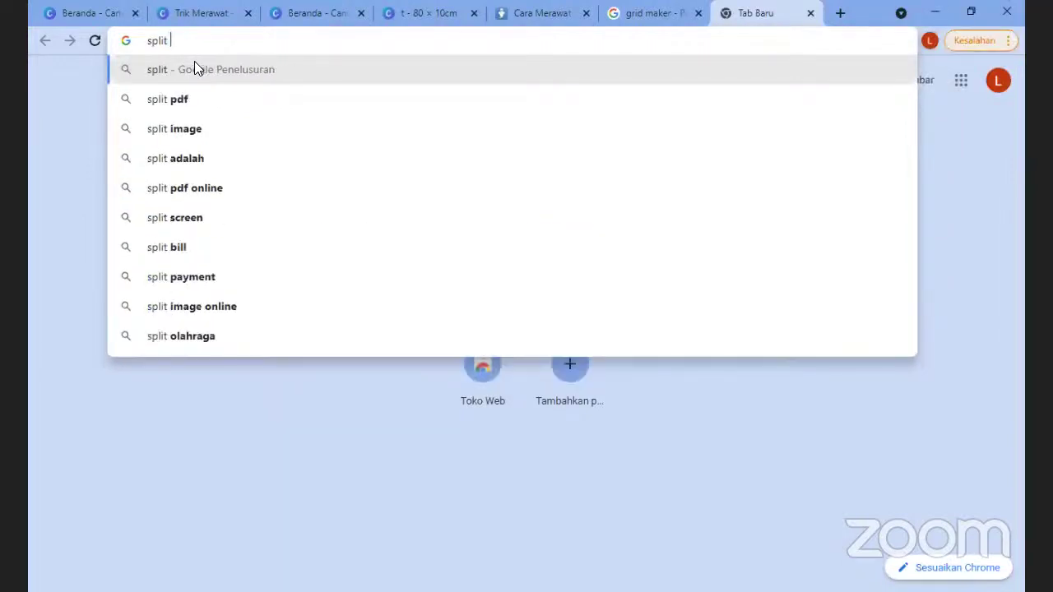
{"action": "type", "text": "image"}
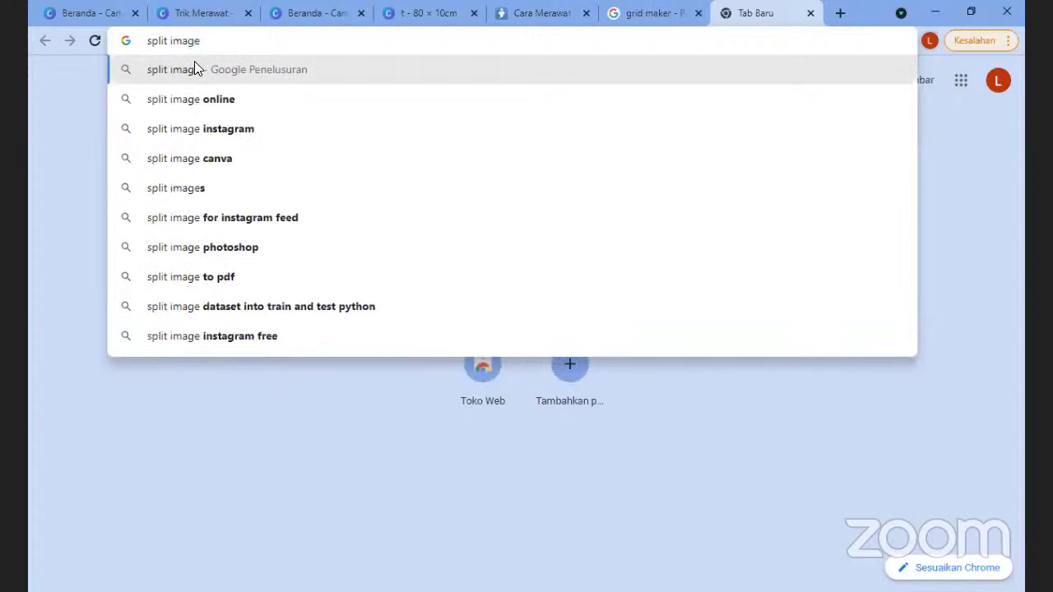
{"action": "key", "text": "Down"}
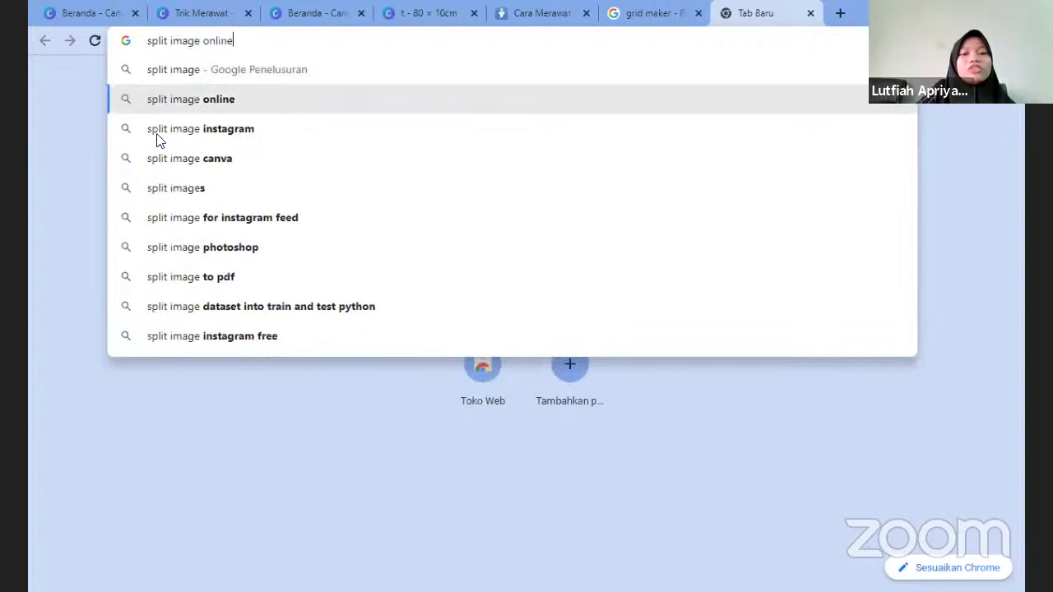
{"action": "key", "text": "Return"}
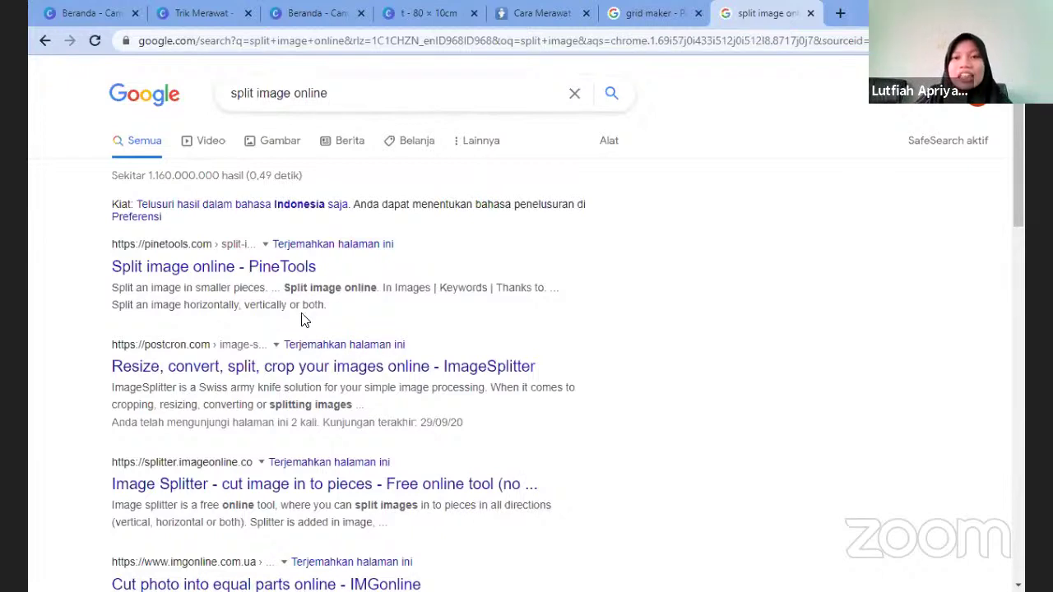
Open the PineTools "Split image online" tool from the search results
{"action": "left_click", "coordinate": [427, 13]}
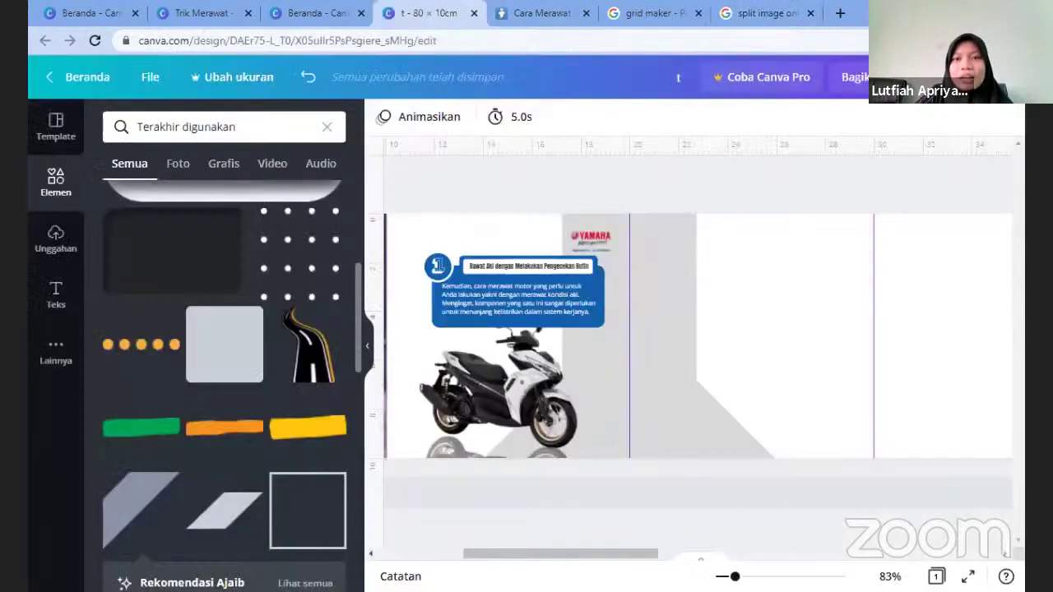
{"action": "left_click", "coordinate": [760, 14]}
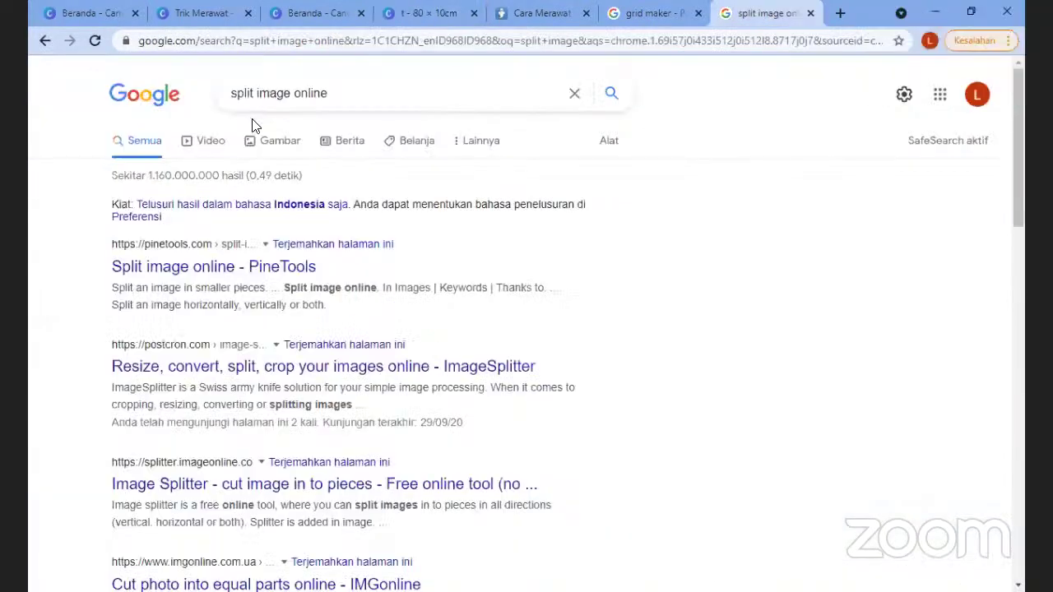
{"action": "left_click", "coordinate": [212, 271]}
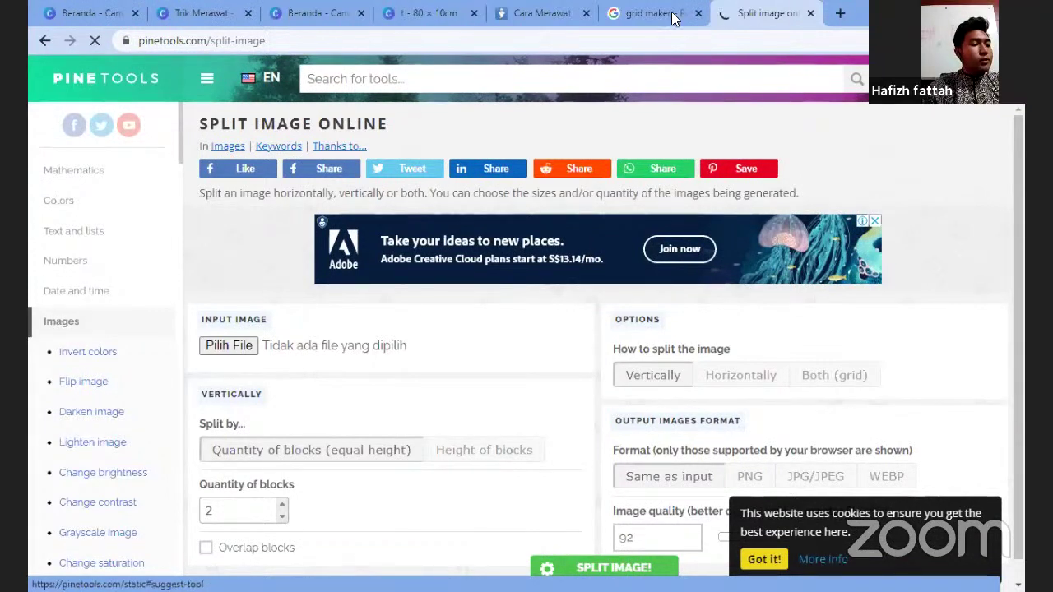
Return to the 80 × 10 cm motorcycle design and examine its opening slides at a 65% zoom
{"action": "left_click", "coordinate": [420, 15]}
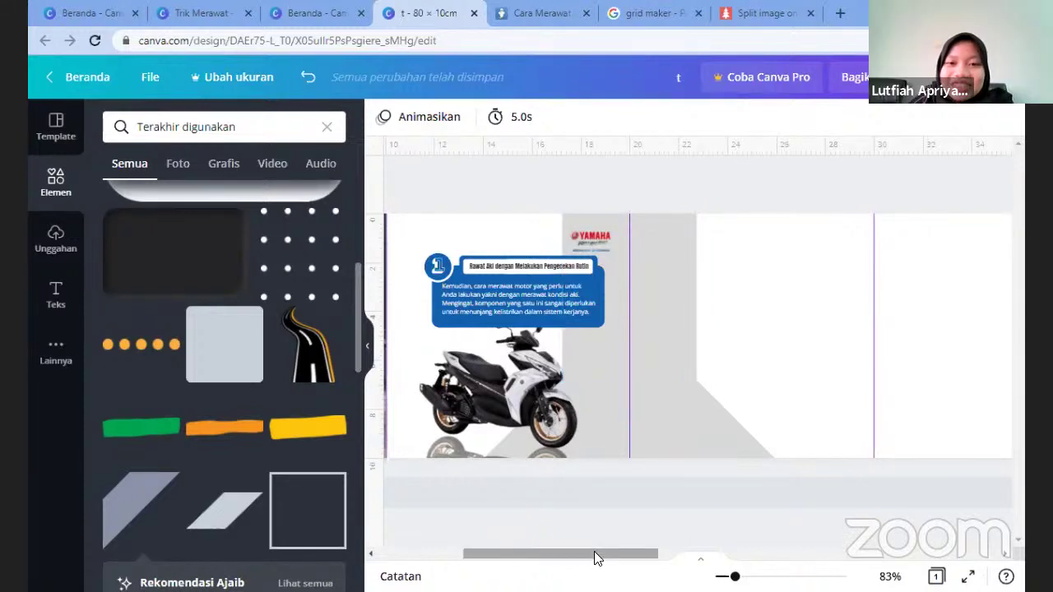
{"action": "scroll", "coordinate": [564, 514], "scroll_direction": "left", "scroll_amount": 5}
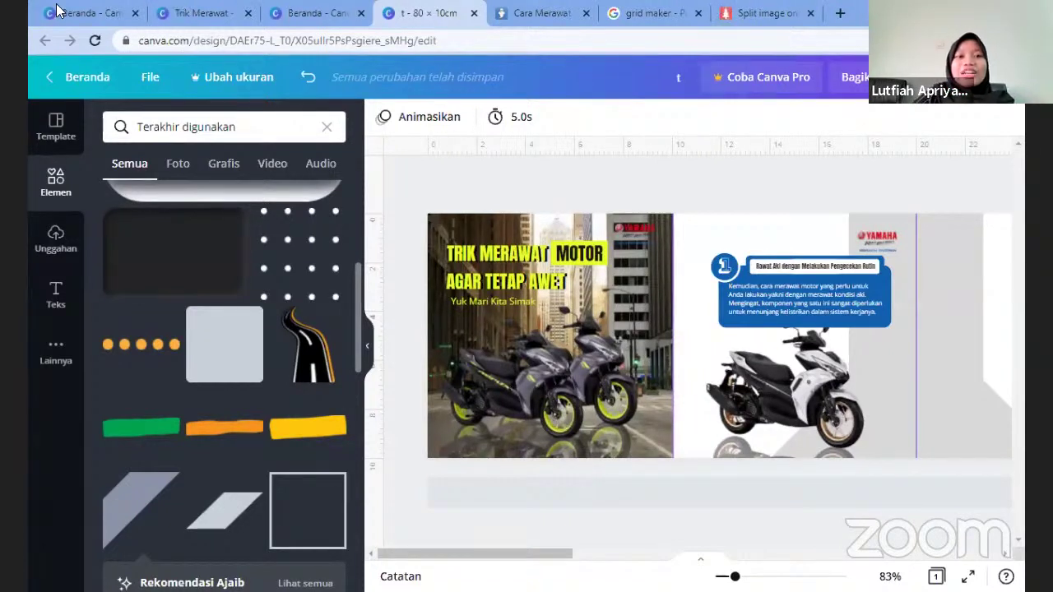
{"action": "key", "text": "ctrl+1"}
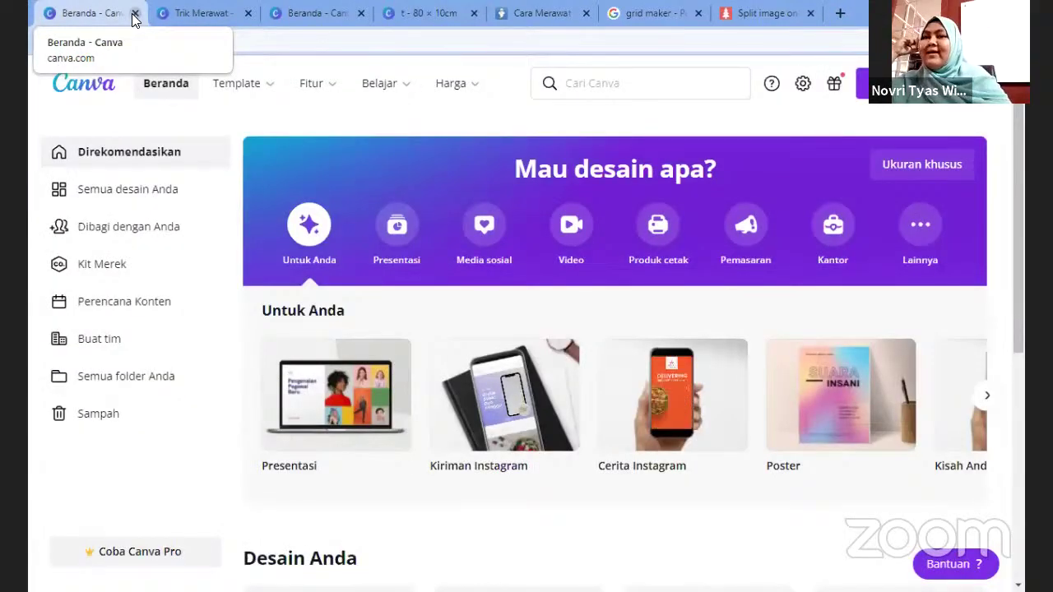
{"action": "left_click", "coordinate": [838, 18]}
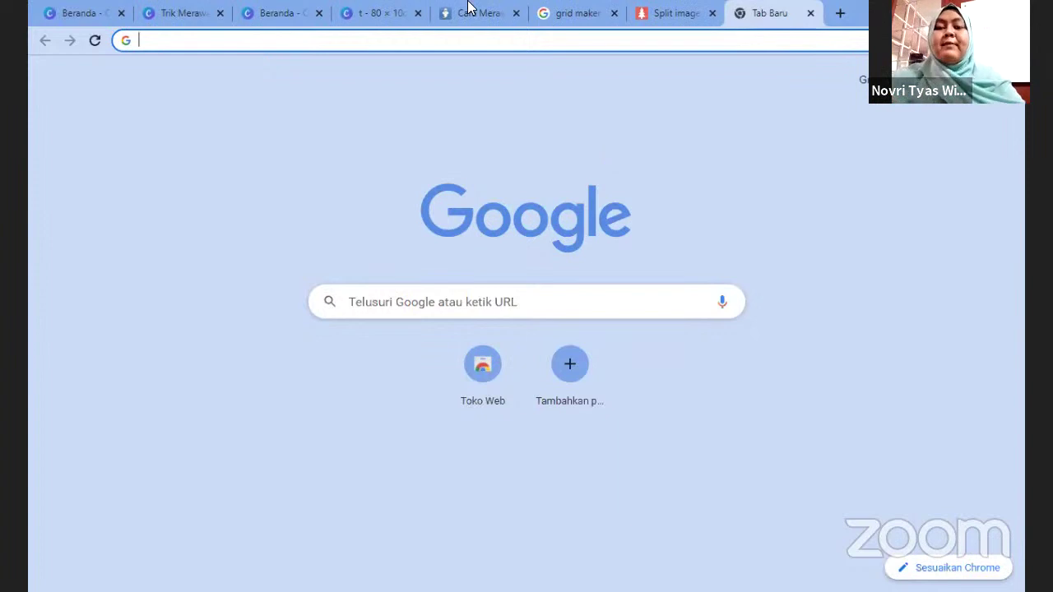
{"action": "left_click", "coordinate": [376, 13]}
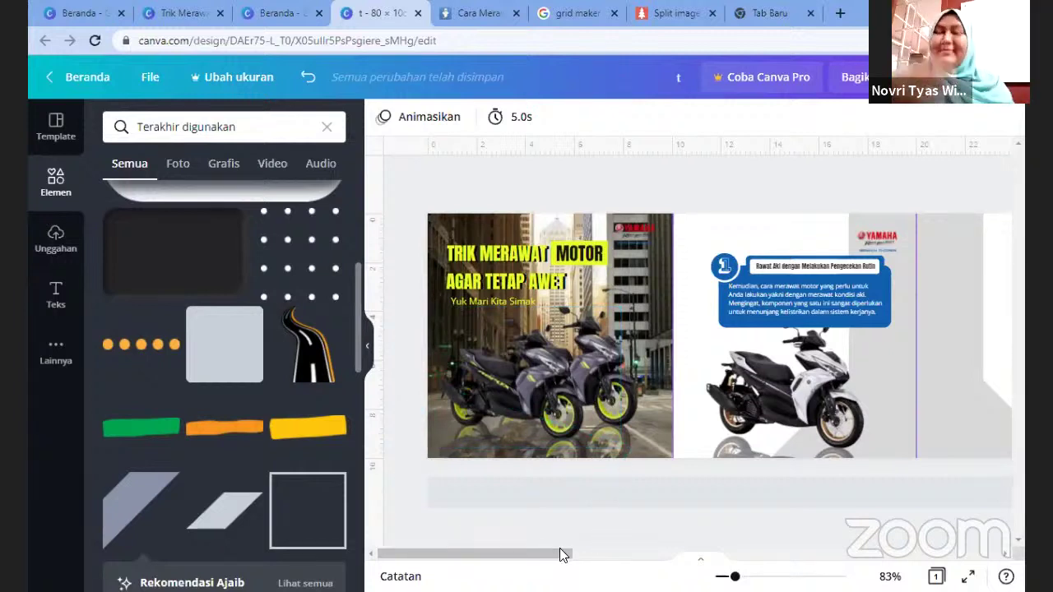
{"action": "scroll", "coordinate": [596, 552], "scroll_direction": "right", "scroll_amount": 2}
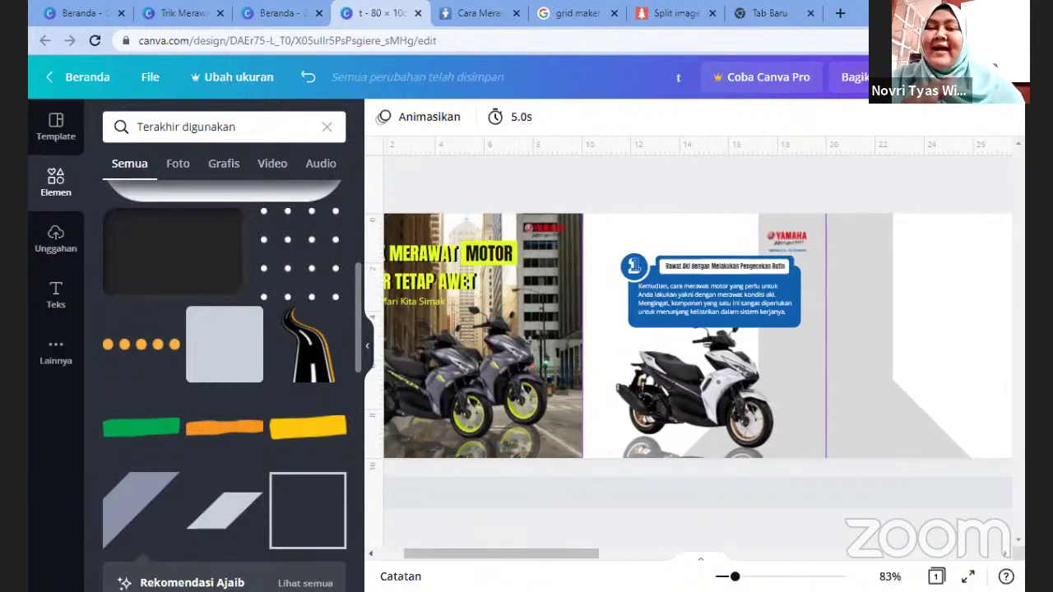
{"action": "left_click_drag", "start_coordinate": [734, 575], "coordinate": [729, 576]}
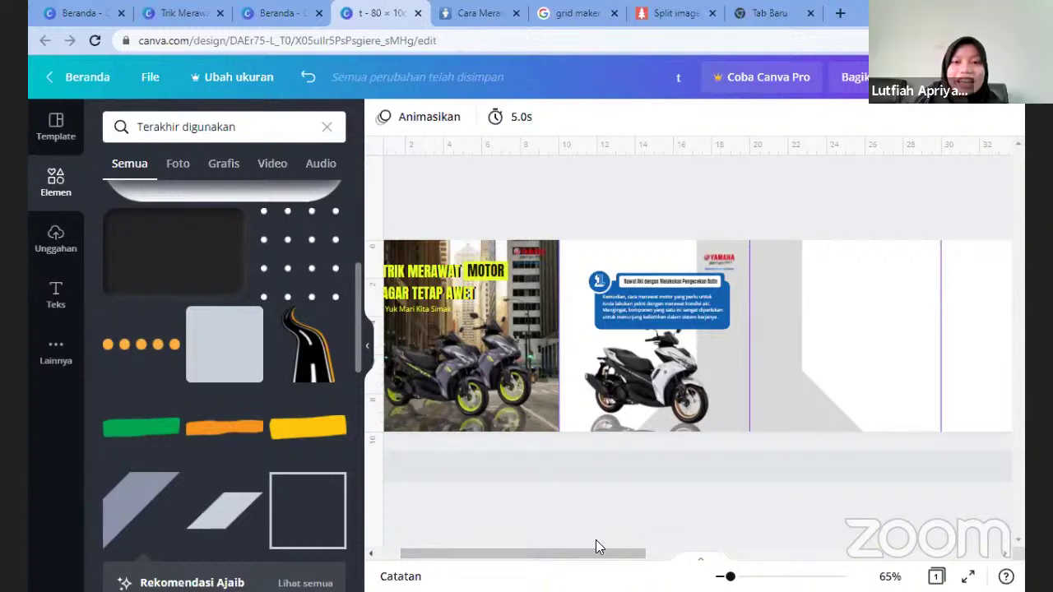
{"action": "scroll", "coordinate": [482, 284], "scroll_direction": "left", "scroll_amount": 1}
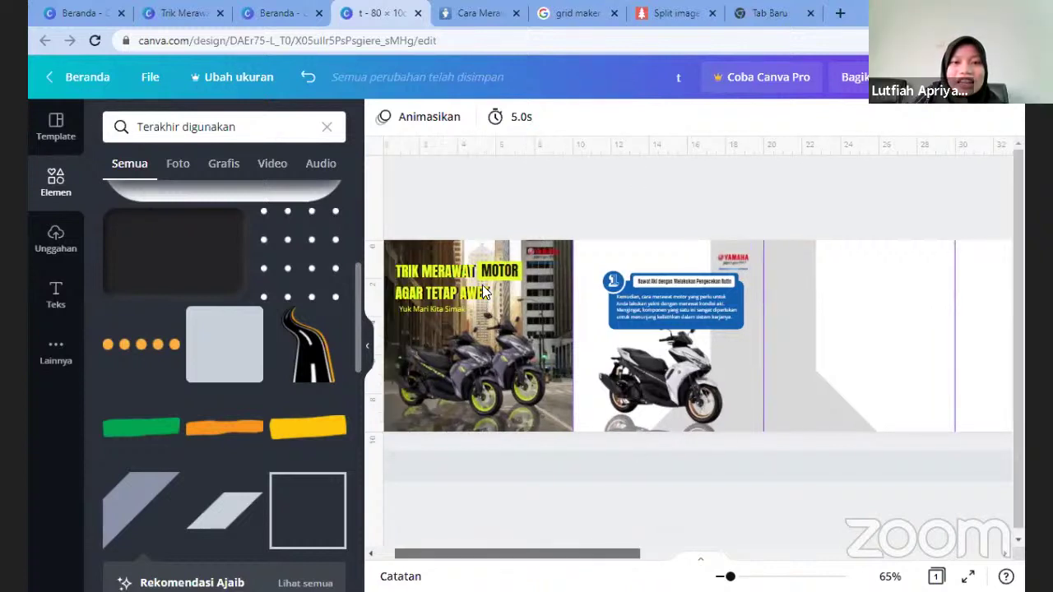
{"action": "scroll", "coordinate": [582, 281], "scroll_direction": "left", "scroll_amount": 3}
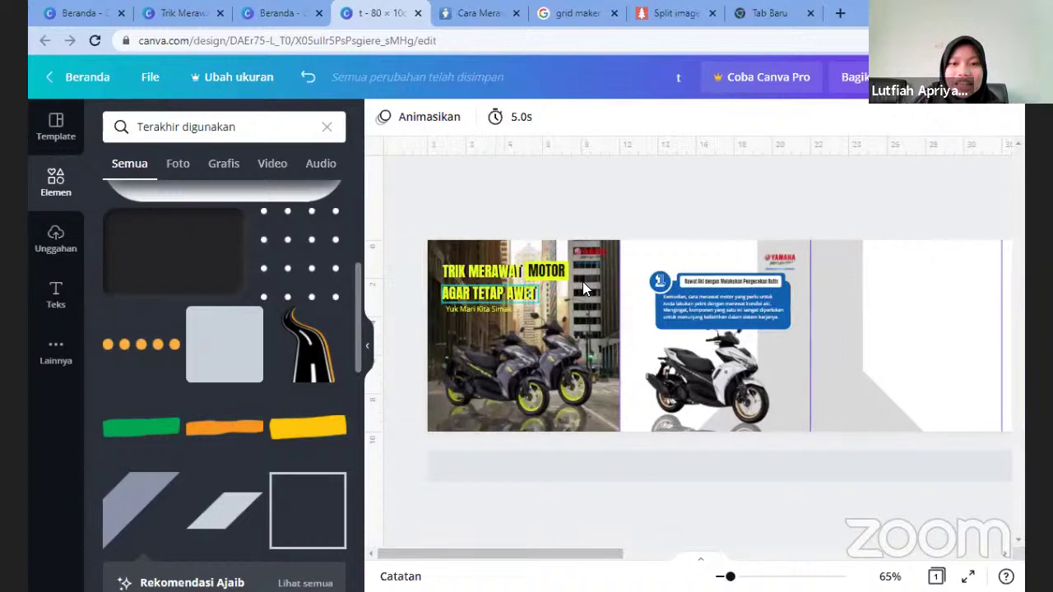
Select the "TRIK MERAWAT" title text on the first slide and open its text effect settings
{"action": "left_click", "coordinate": [493, 285]}
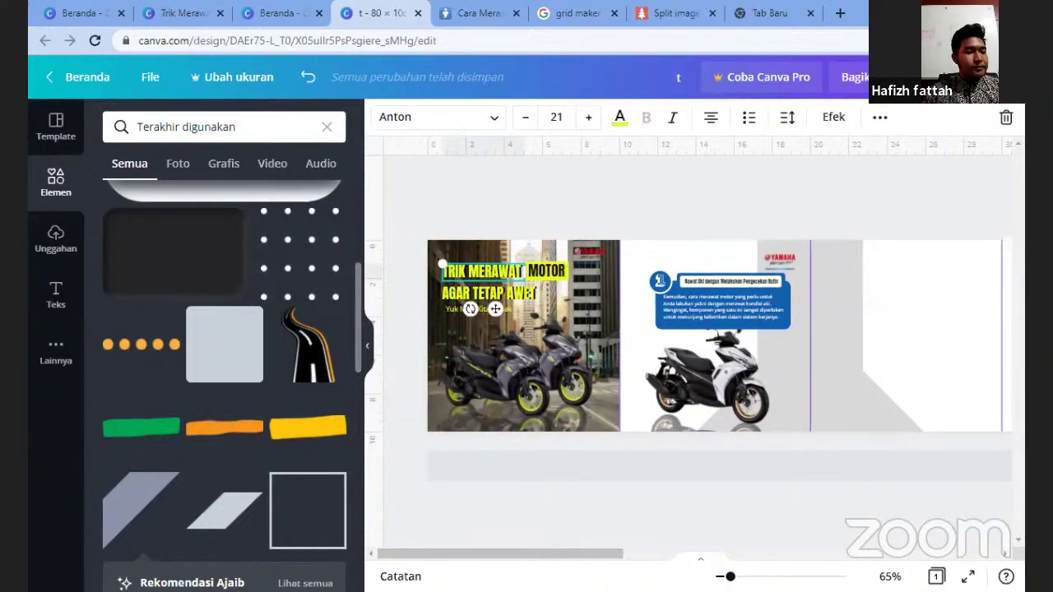
{"action": "scroll", "coordinate": [495, 308], "scroll_direction": "up", "scroll_amount": 10}
{"action": "scroll", "coordinate": [414, 557], "scroll_direction": "left", "scroll_amount": 5}
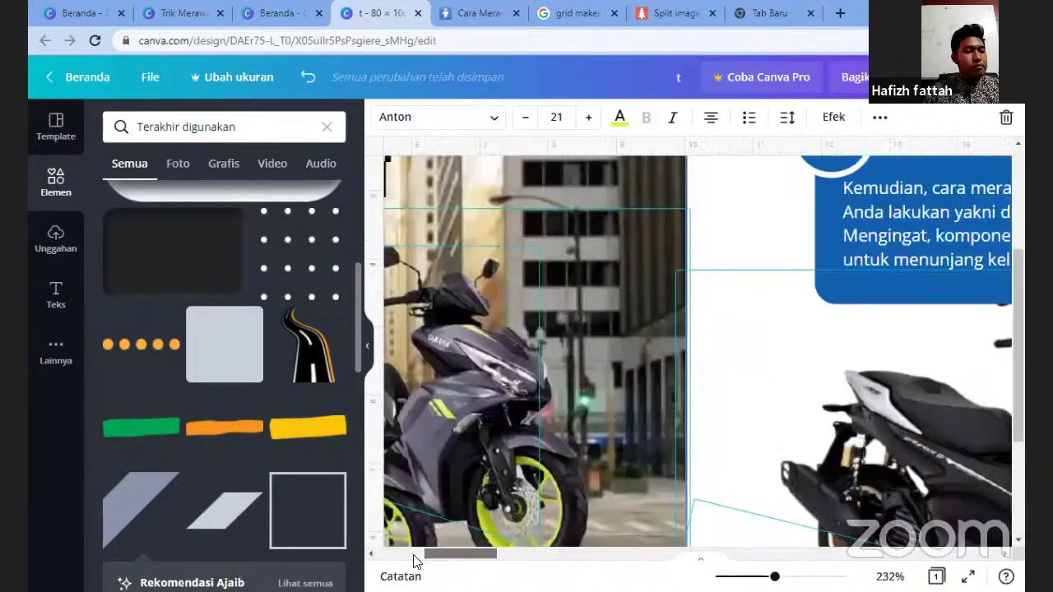
{"action": "scroll", "coordinate": [584, 256], "scroll_direction": "left", "scroll_amount": 5}
{"action": "scroll", "coordinate": [694, 308], "scroll_direction": "up", "scroll_amount": 3}
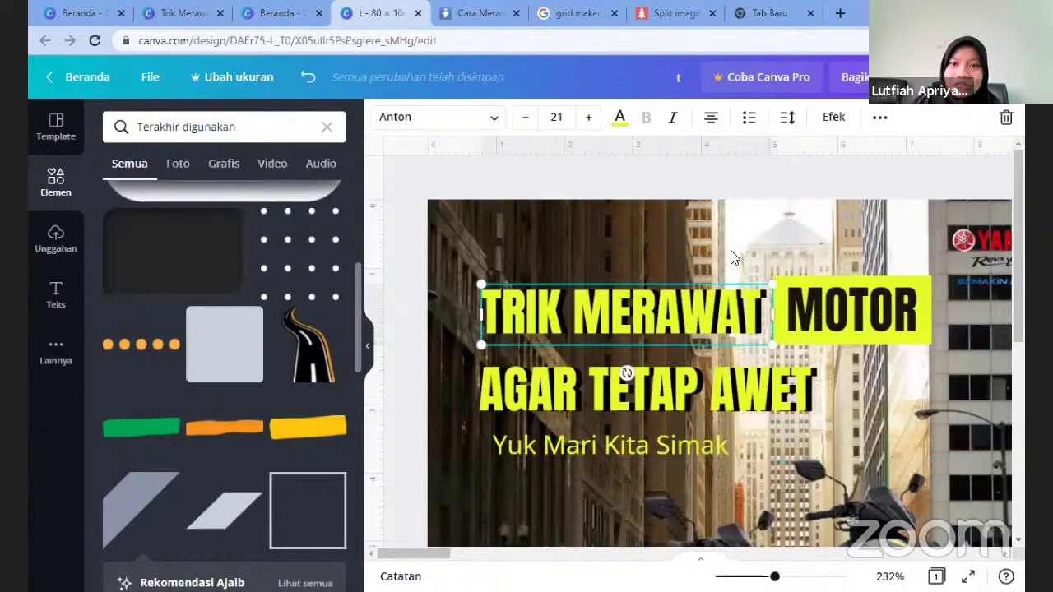
{"action": "left_click", "coordinate": [832, 123]}
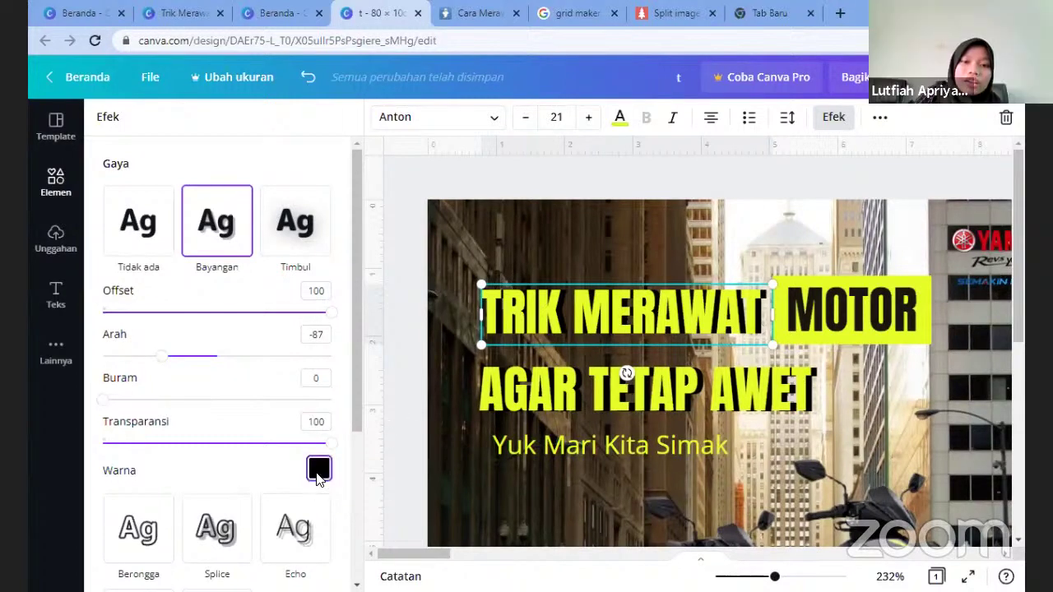
Change the shadow colour of the "TRIK MERAWAT" text to white
{"action": "left_click", "coordinate": [319, 468]}
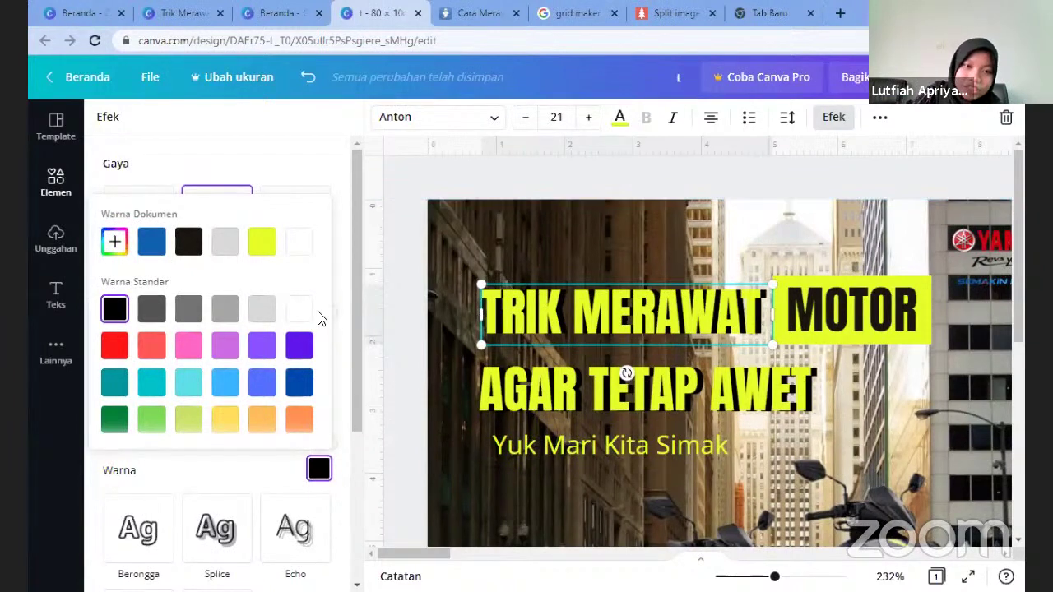
{"action": "left_click", "coordinate": [298, 243]}
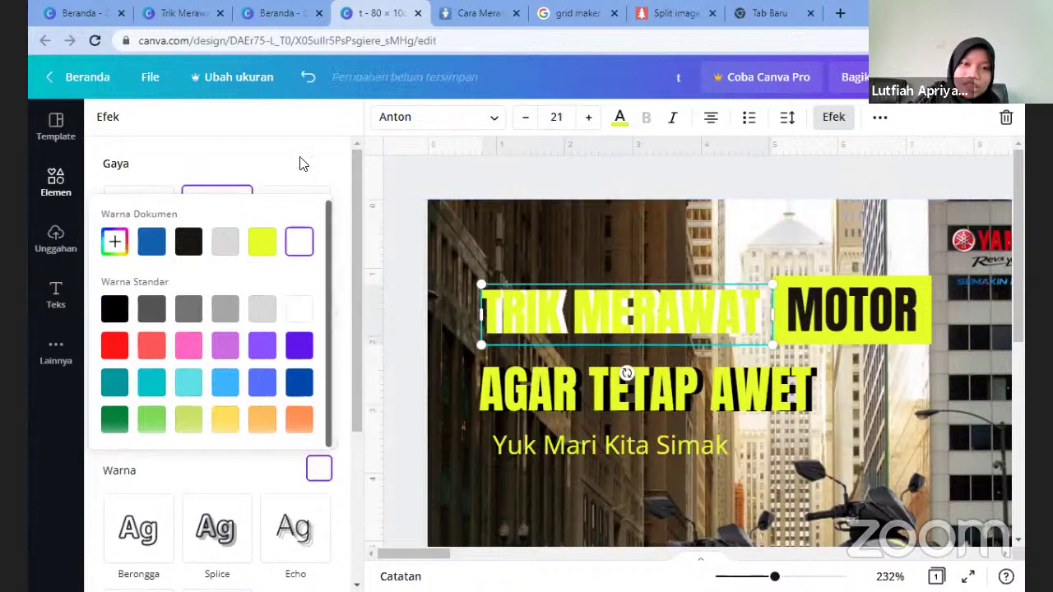
{"action": "left_click", "coordinate": [184, 359]}
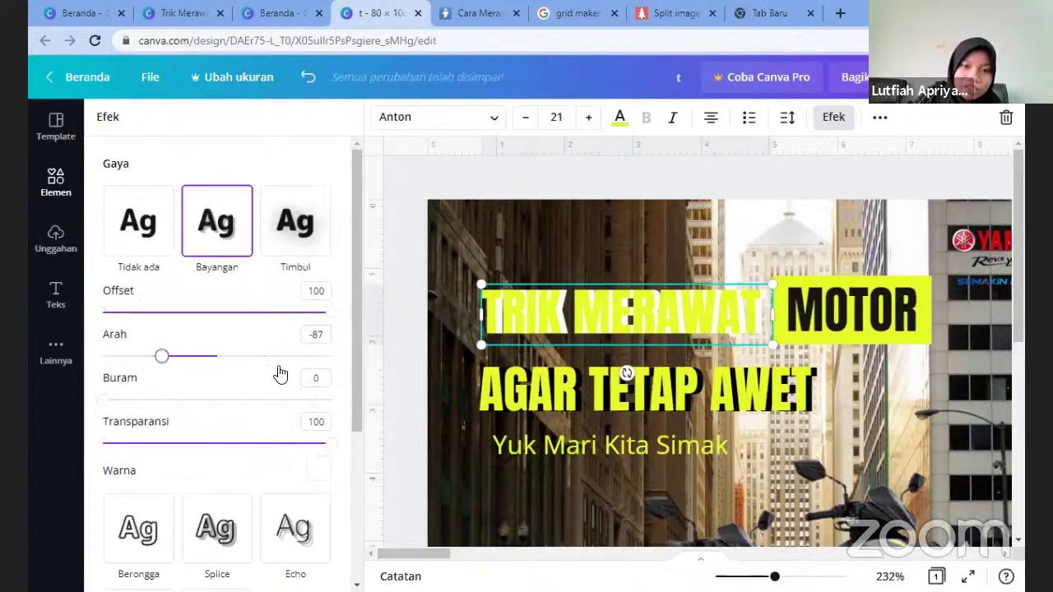
Set the shadow direction (Arah) of the "TRIK MERAWAT" text to -51
{"action": "left_click_drag", "start_coordinate": [282, 372], "coordinate": [277, 369]}
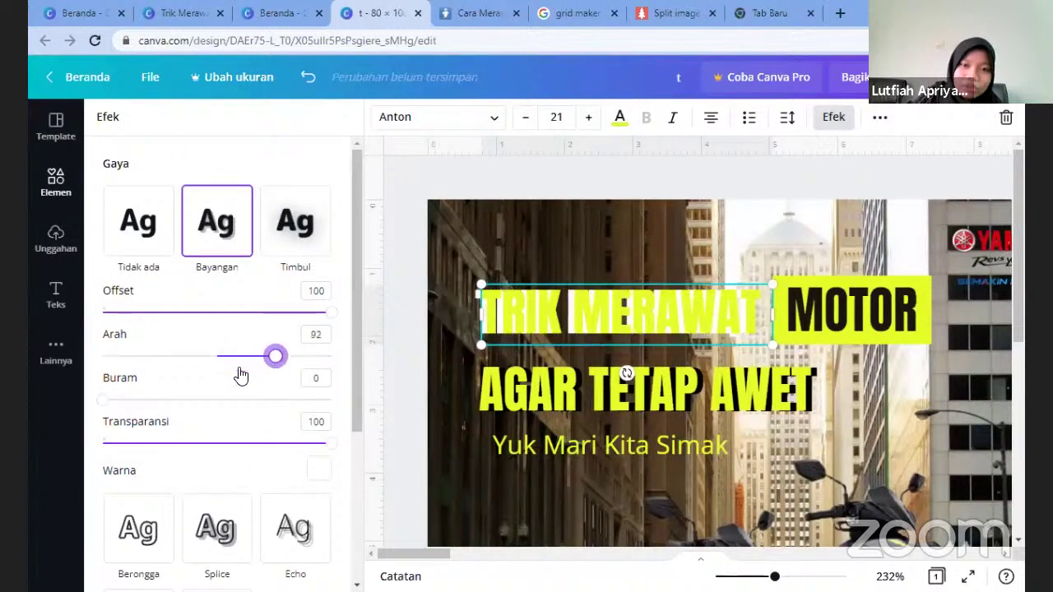
{"action": "left_click_drag", "start_coordinate": [208, 372], "coordinate": [186, 364]}
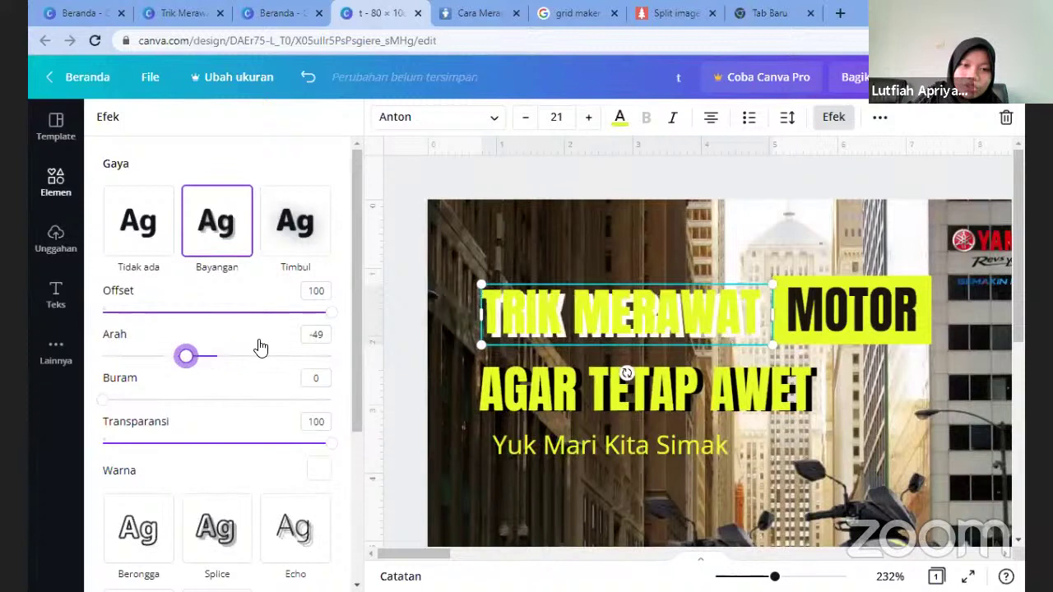
Set the shadow colour of the "TRIK MERAWAT" text to the black from the document colours
{"action": "scroll", "coordinate": [318, 236], "scroll_direction": "down", "scroll_amount": 3}
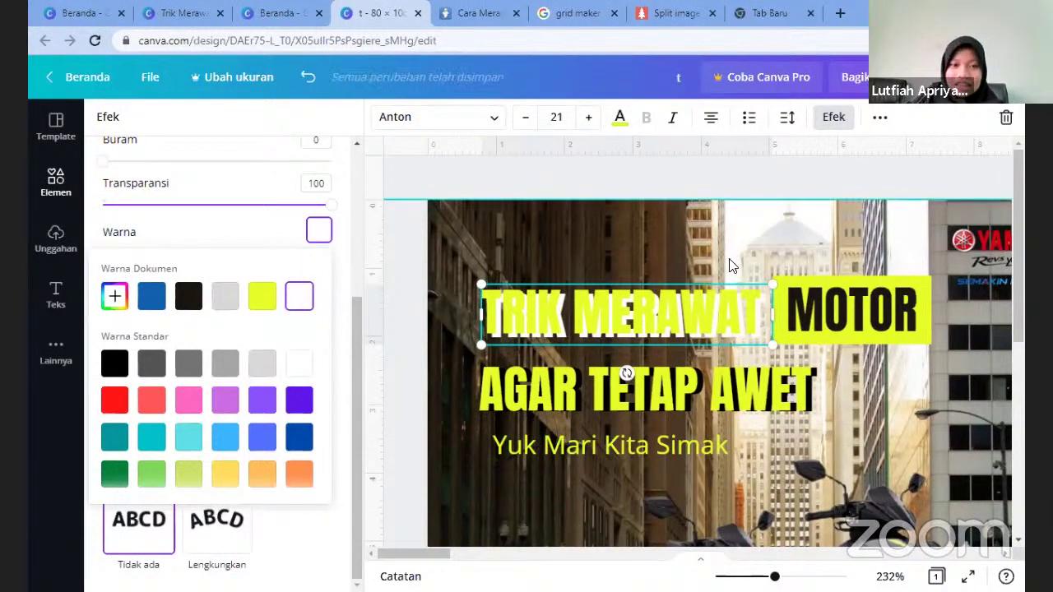
{"action": "left_click", "coordinate": [187, 296]}
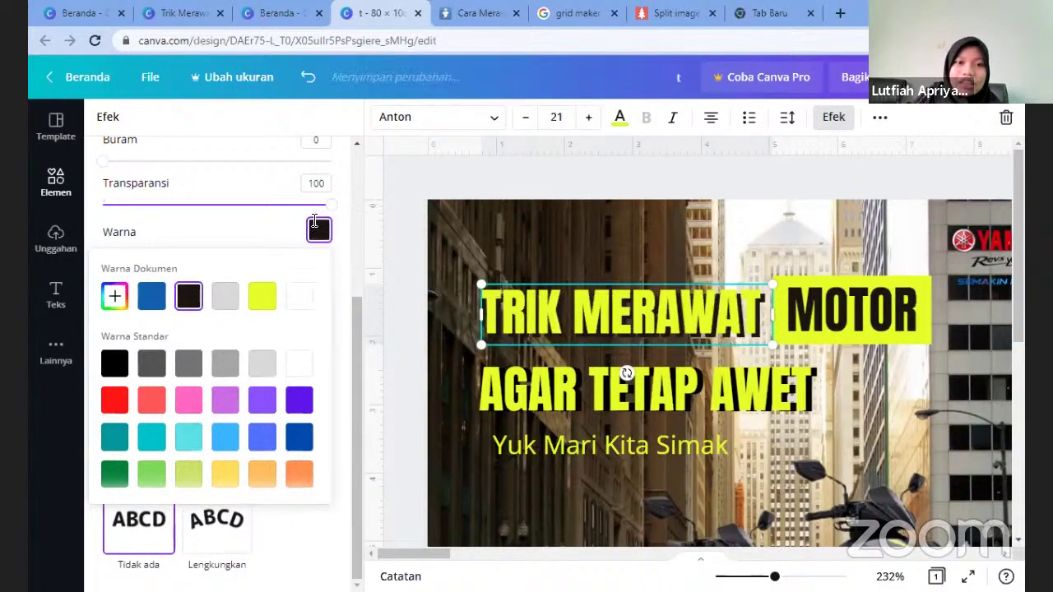
{"action": "scroll", "coordinate": [327, 194], "scroll_direction": "up", "scroll_amount": 3}
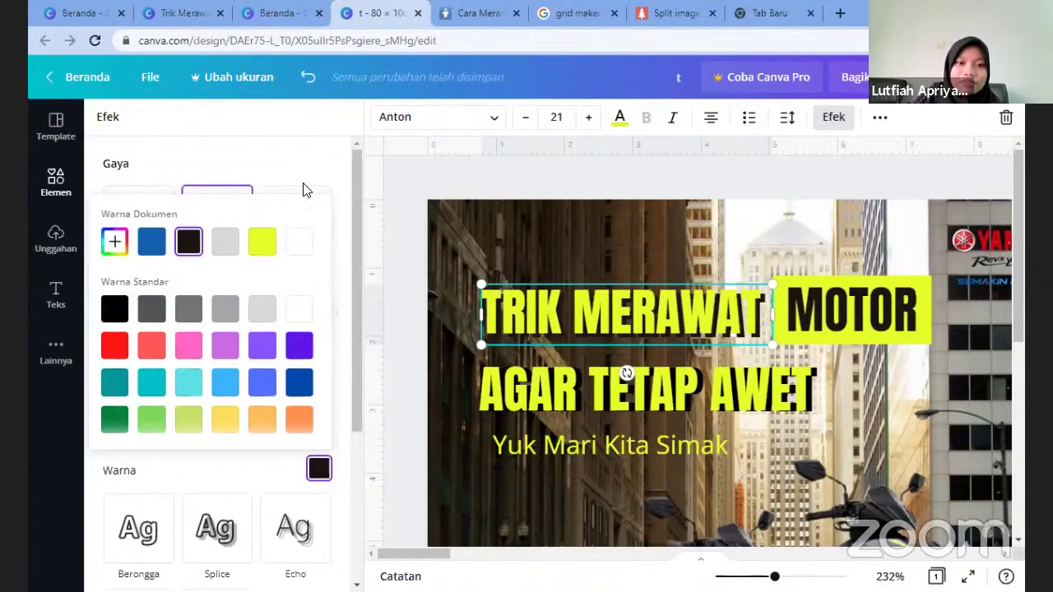
{"action": "key", "text": "Escape"}
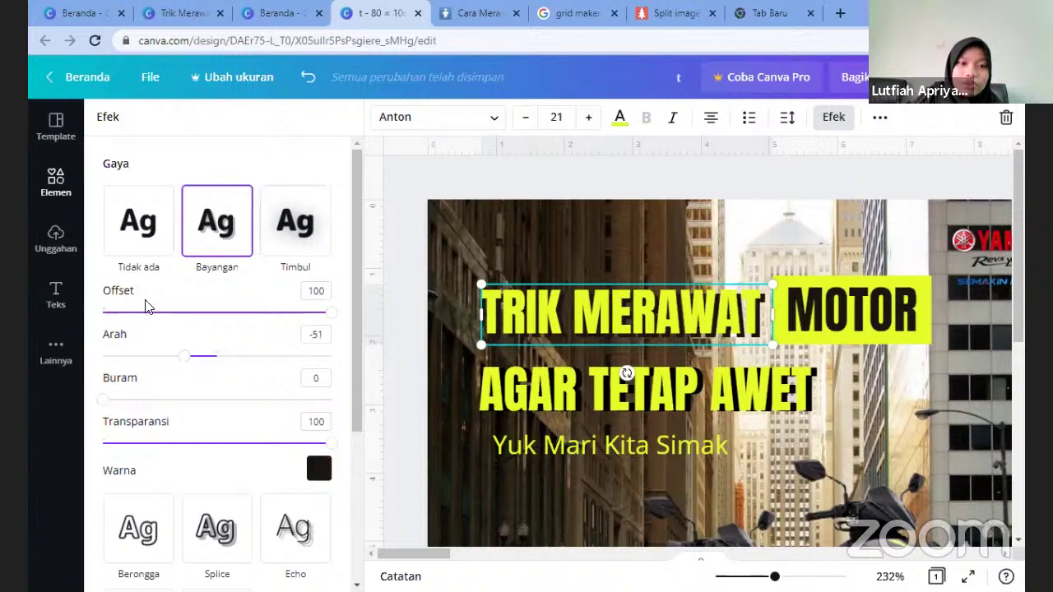
Set the shadow direction (Arah) of the "TRIK MERAWAT" text to -53
{"action": "left_click", "coordinate": [344, 322]}
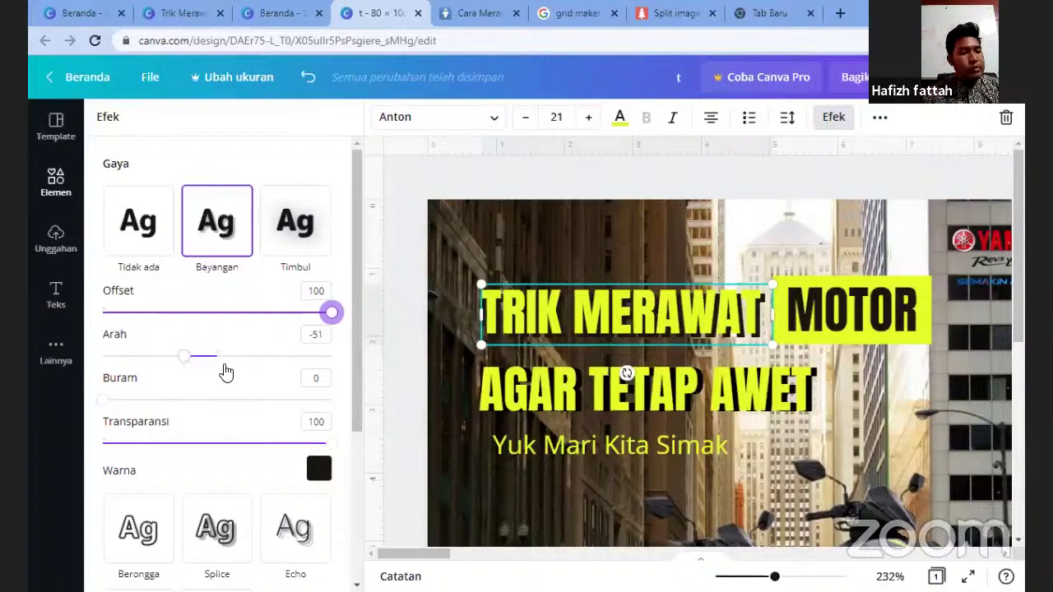
{"action": "mouse_move", "coordinate": [211, 374]}
{"action": "left_mouse_down"}
{"action": "mouse_move", "coordinate": [183, 375]}
{"action": "mouse_move", "coordinate": [202, 363]}
{"action": "left_mouse_up"}
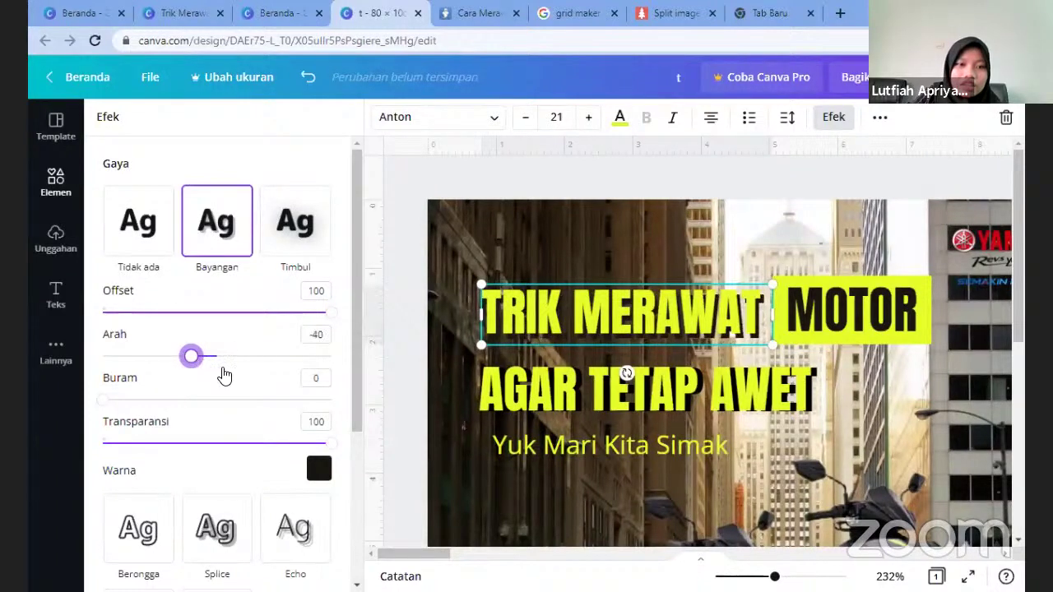
{"action": "scroll", "coordinate": [160, 374], "scroll_direction": "down", "scroll_amount": 1}
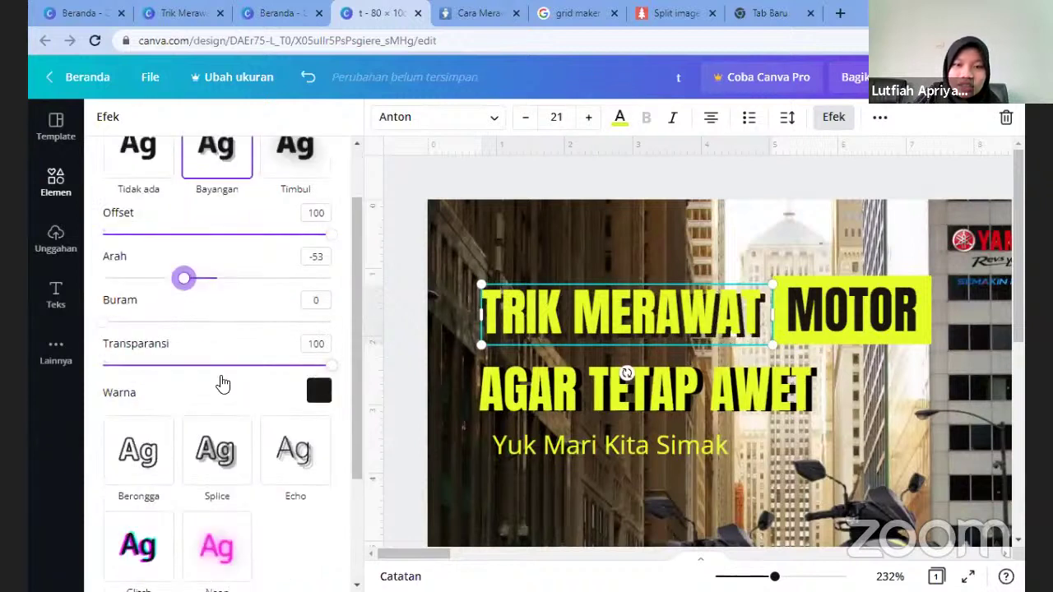
Try a shadow transparency (Transparansi) of 97 on the "TRIK MERAWAT" text and restore it to 100
{"action": "key", "text": "Tab"}
{"action": "key", "text": "Tab"}
{"action": "key", "text": "Left"}
{"action": "key", "text": "Left"}
{"action": "key", "text": "Left"}
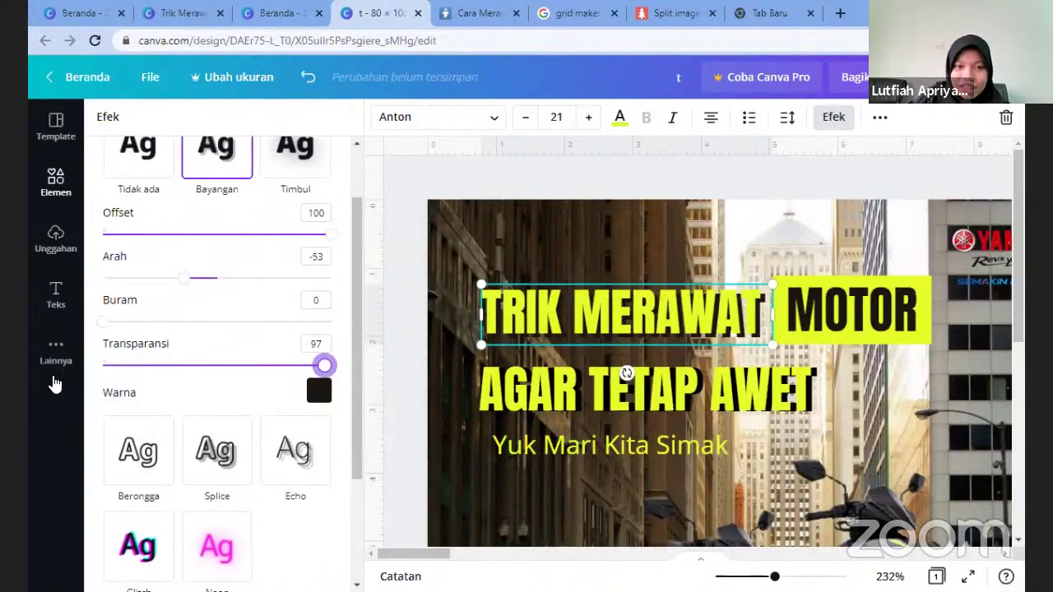
{"action": "key", "text": "Home"}
{"action": "key", "text": "End"}
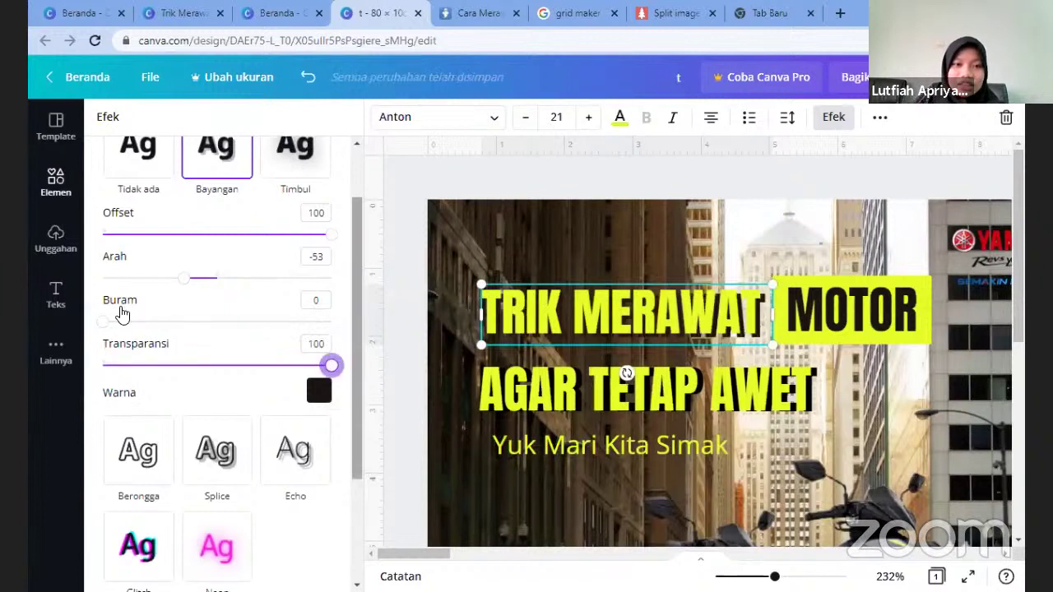
Try shadow blur (Buram) values of 65, 100 and 92 on the "TRIK MERAWAT" text, return it to 0 and deselect the text
{"action": "left_click_drag", "start_coordinate": [121, 315], "coordinate": [251, 345]}
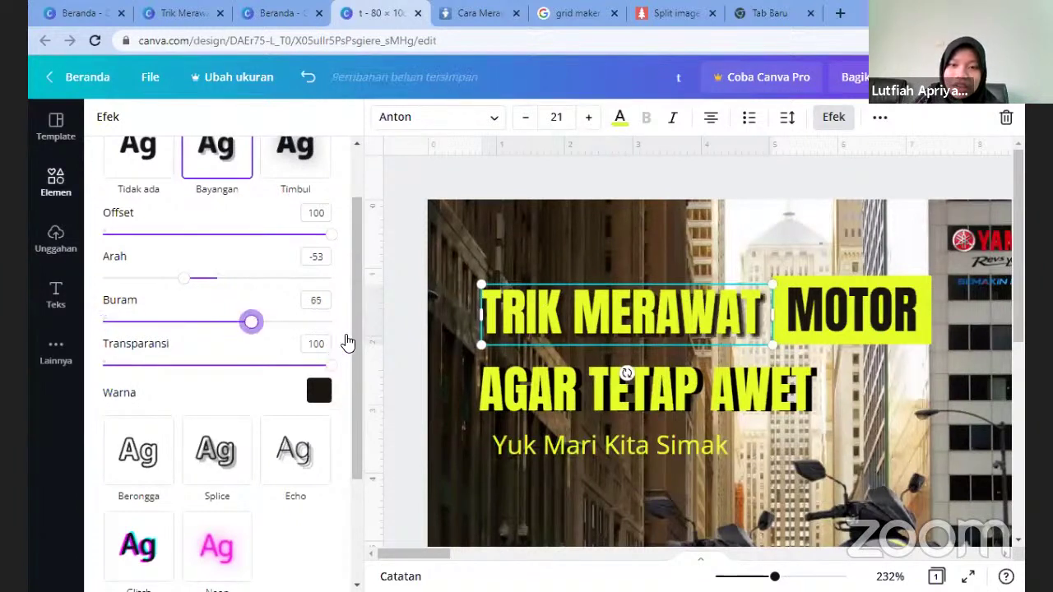
{"action": "key", "text": "End"}
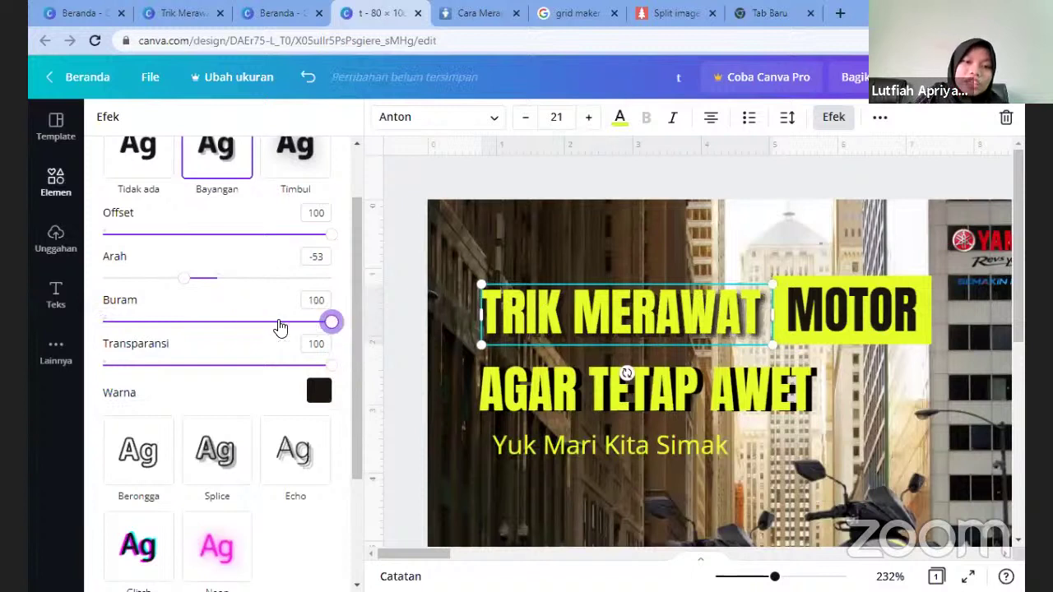
{"action": "left_click", "coordinate": [280, 322]}
{"action": "left_click", "coordinate": [312, 324]}
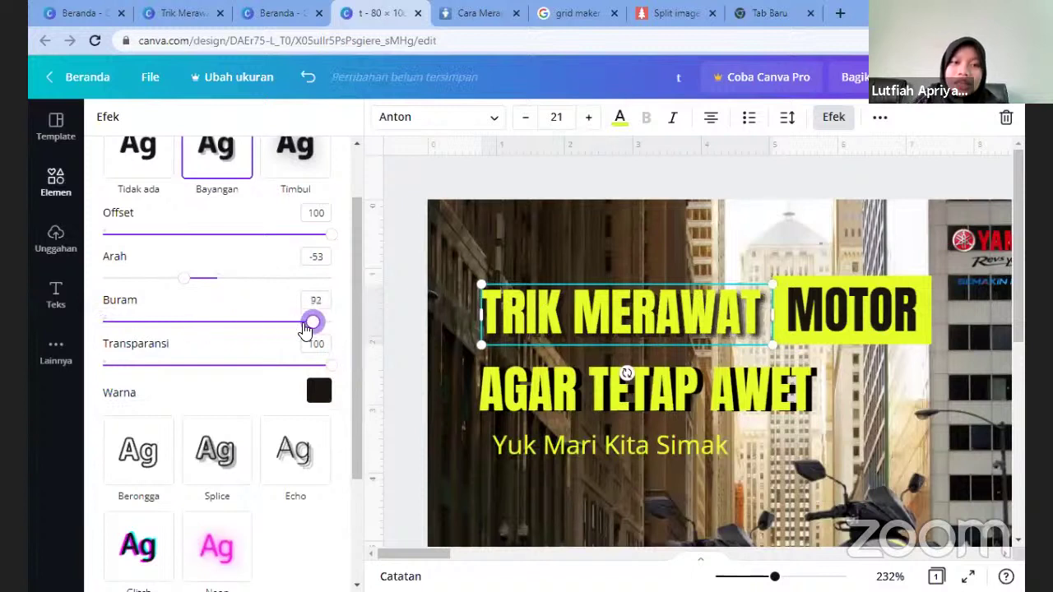
{"action": "key", "text": "Home"}
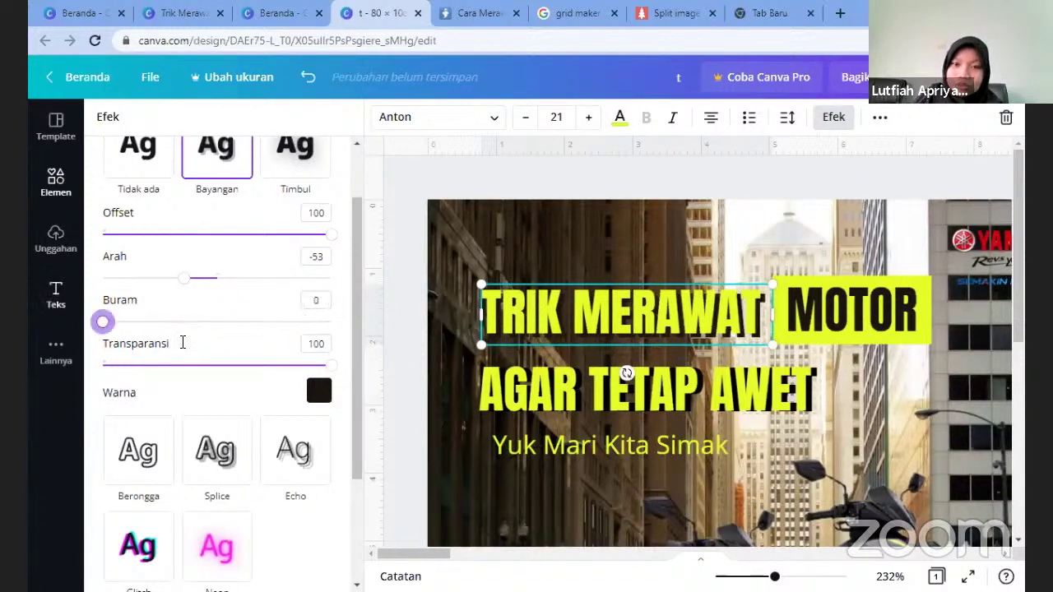
{"action": "scroll", "coordinate": [282, 374], "scroll_direction": "down", "scroll_amount": 2}
{"action": "scroll", "coordinate": [282, 371], "scroll_direction": "up", "scroll_amount": 3}
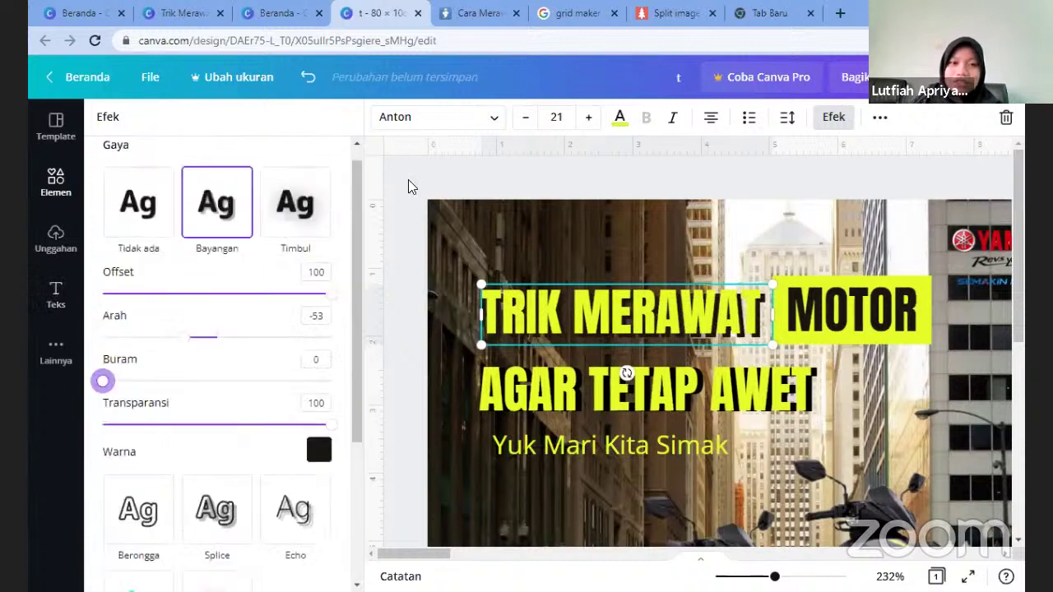
{"action": "left_click", "coordinate": [585, 301]}
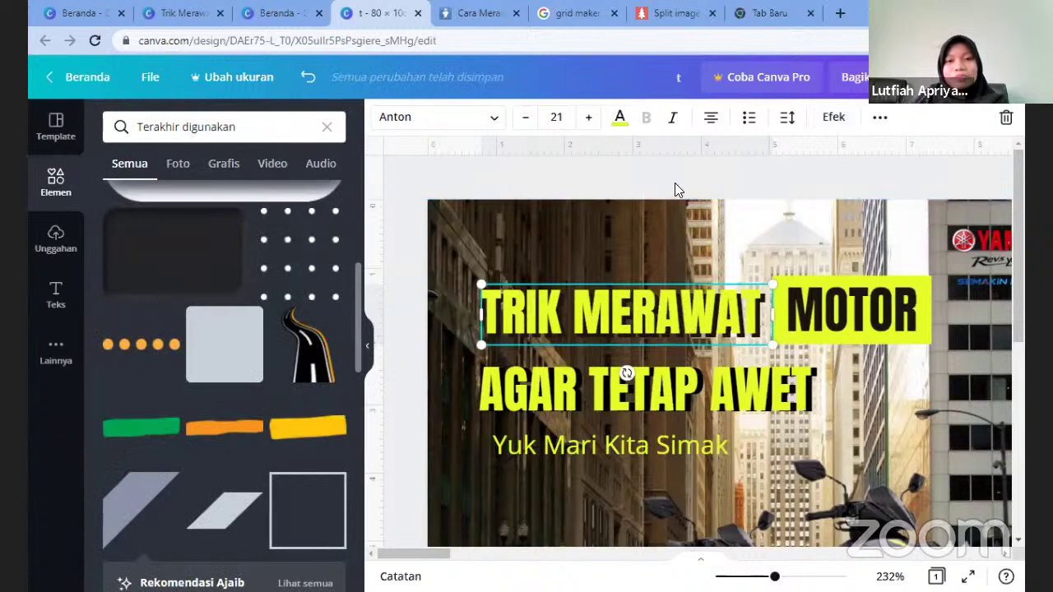
{"action": "left_click", "coordinate": [699, 191]}
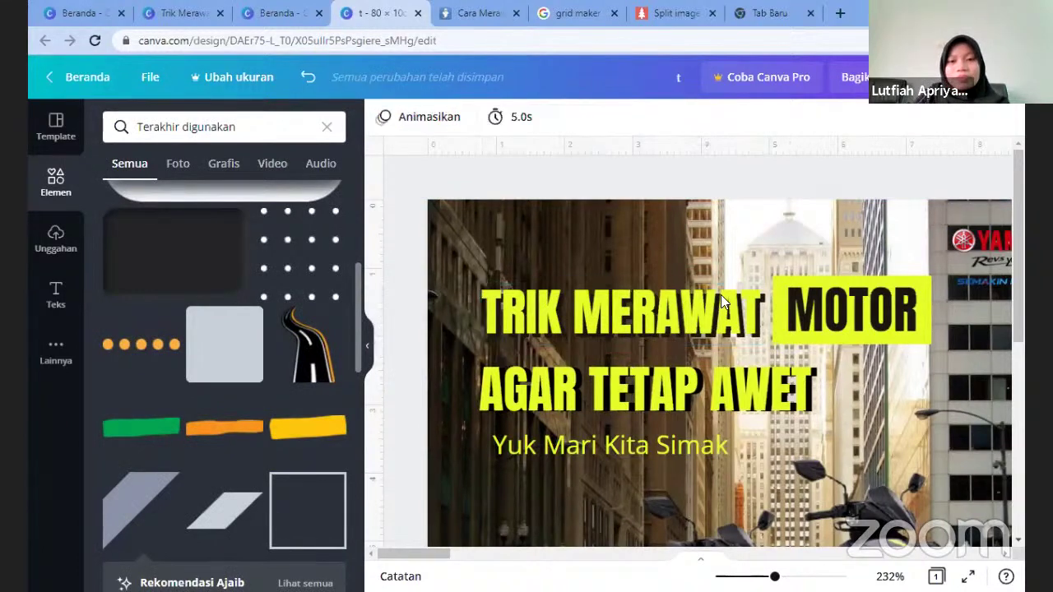
{"action": "left_click", "coordinate": [722, 360]}
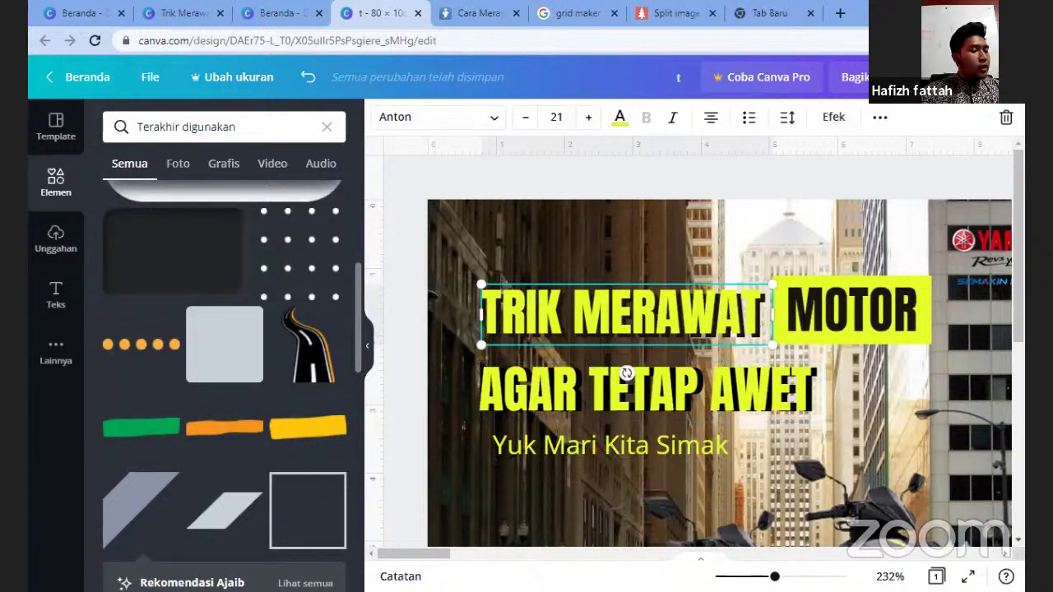
{"action": "scroll", "coordinate": [570, 323], "scroll_direction": "down", "scroll_amount": 3}
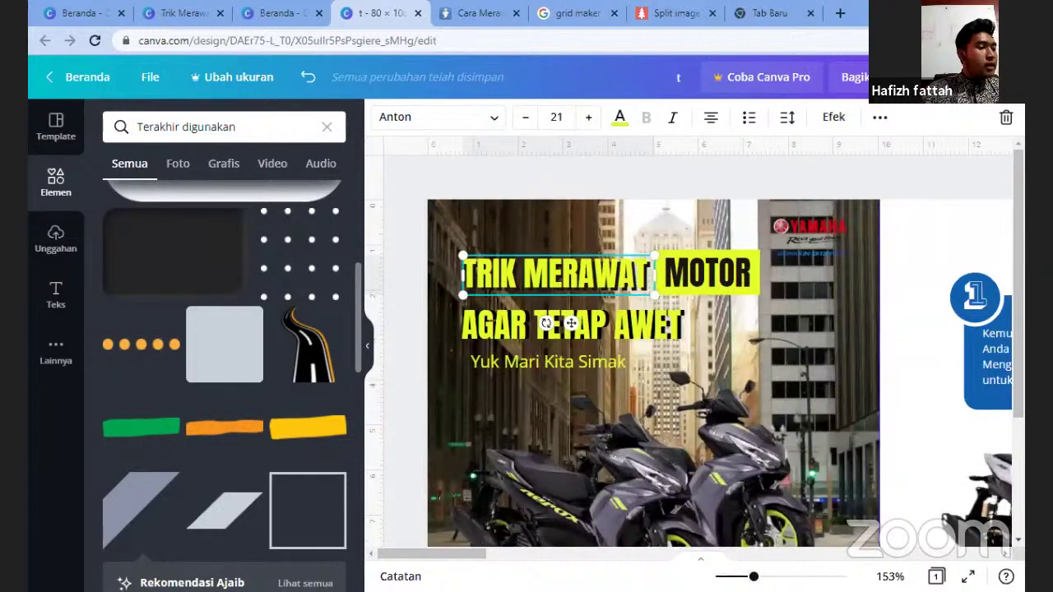
{"action": "scroll", "coordinate": [570, 323], "scroll_direction": "down", "scroll_amount": 2}
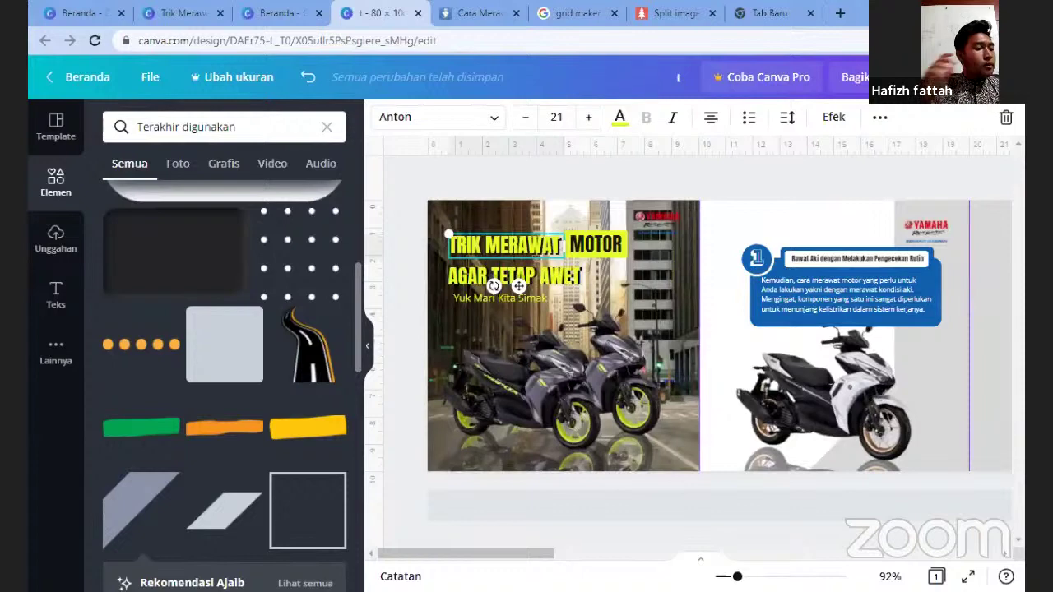
{"action": "scroll", "coordinate": [694, 335], "scroll_direction": "up", "scroll_amount": 1}
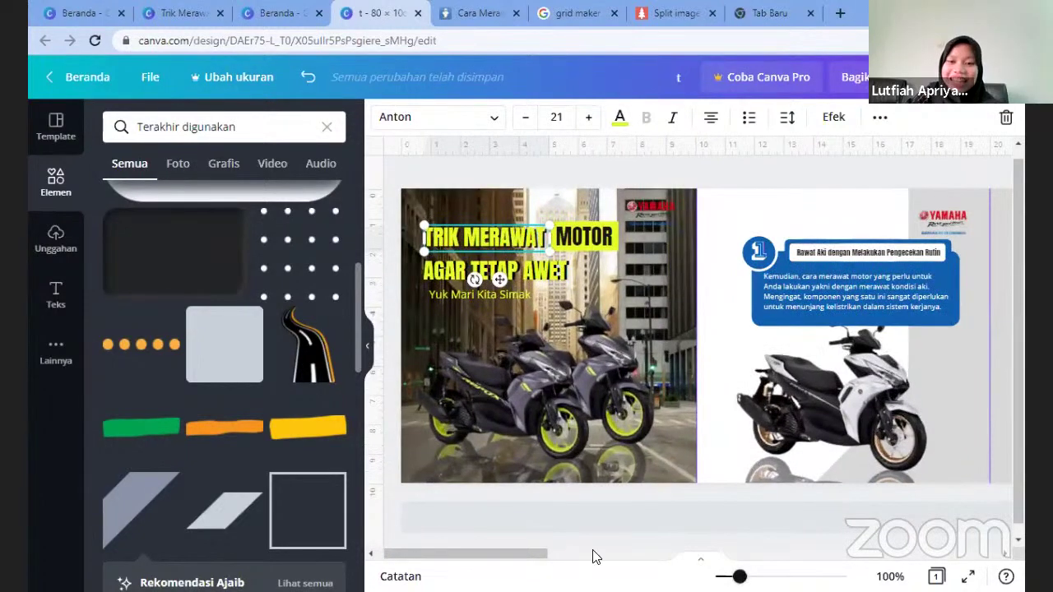
{"action": "scroll", "coordinate": [494, 558], "scroll_direction": "up", "scroll_amount": 4}
{"action": "left_click_drag", "start_coordinate": [494, 558], "coordinate": [457, 529]}
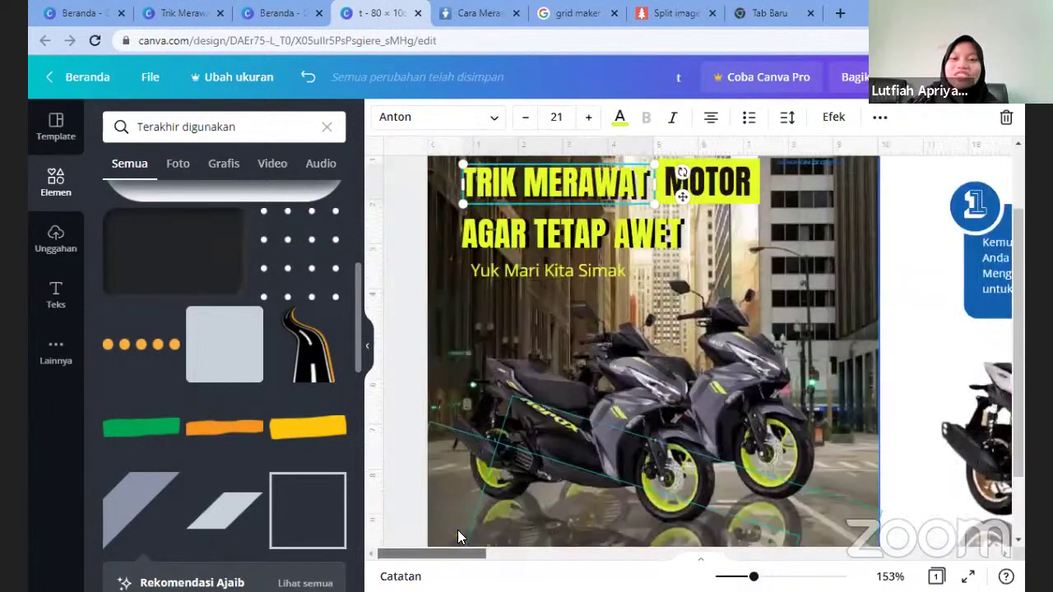
{"action": "left_click", "coordinate": [459, 537]}
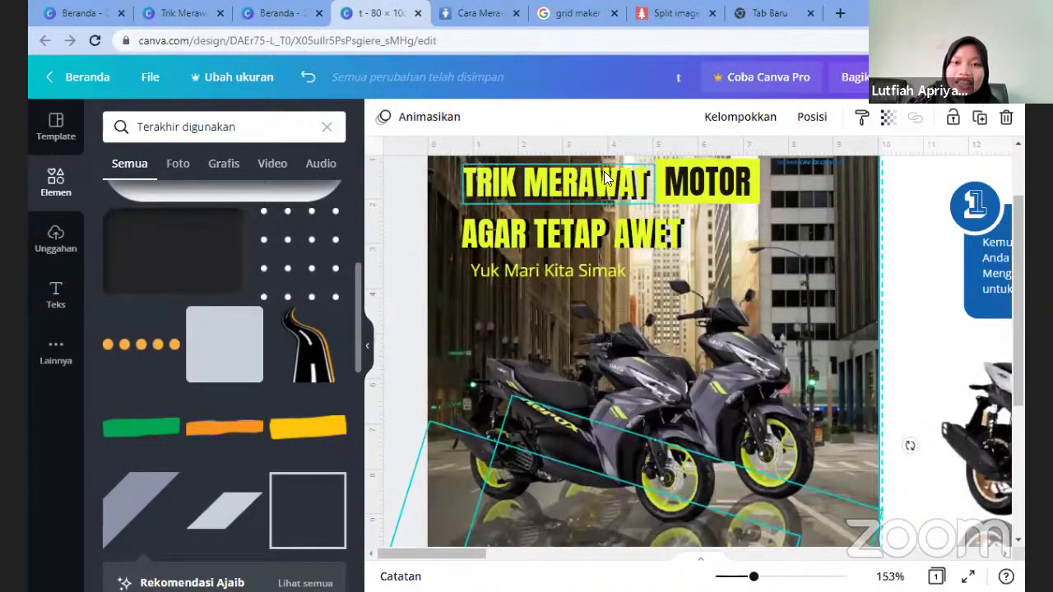
Reopen the effect settings of the "TRIK MERAWAT" text and set its shadow blur (Buram) to 77
{"action": "left_click", "coordinate": [595, 182]}
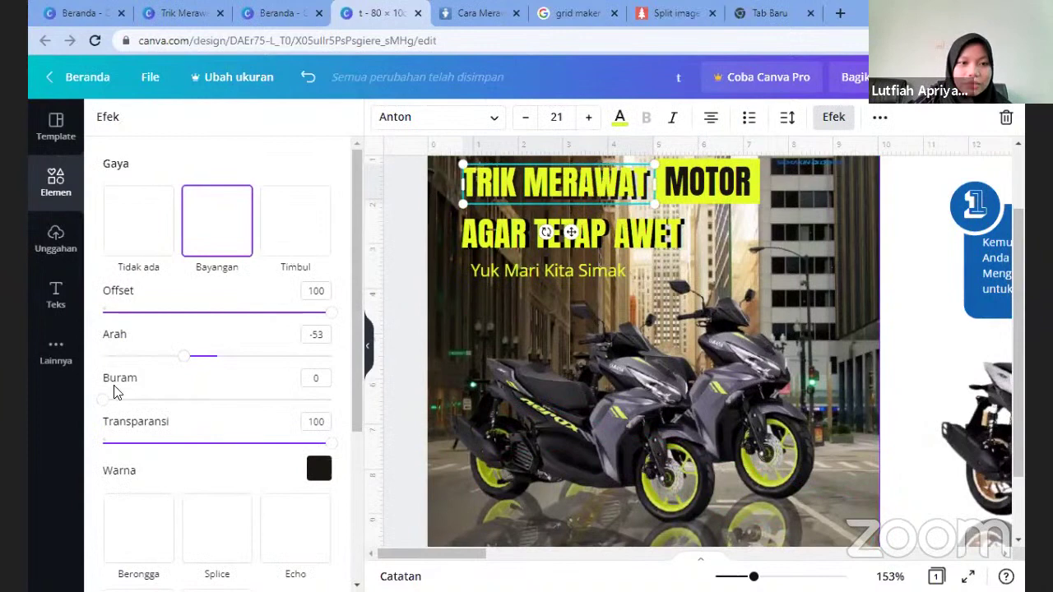
{"action": "left_click", "coordinate": [110, 400]}
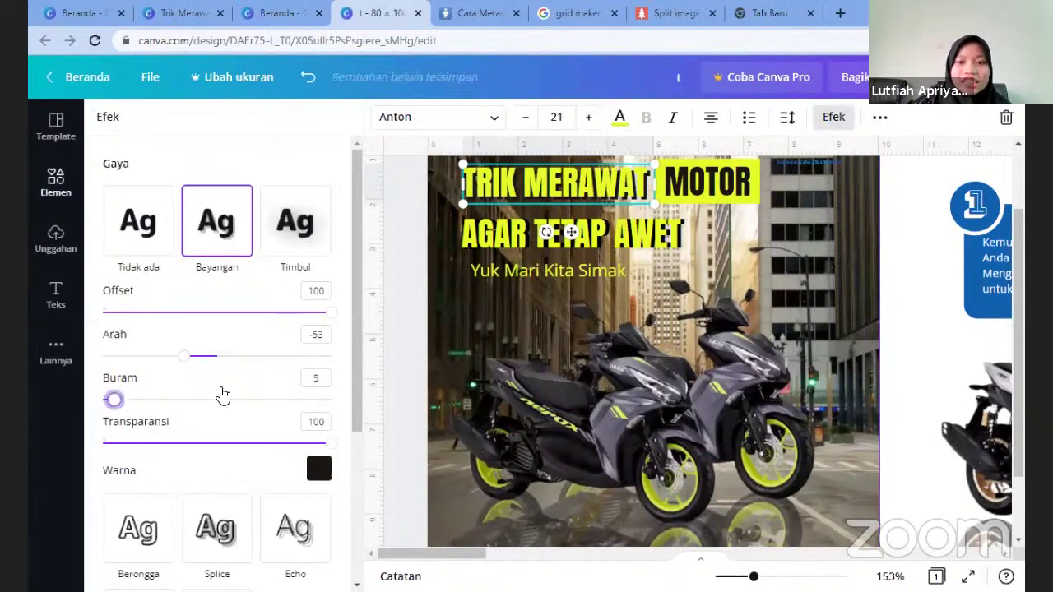
{"action": "left_click", "coordinate": [280, 399]}
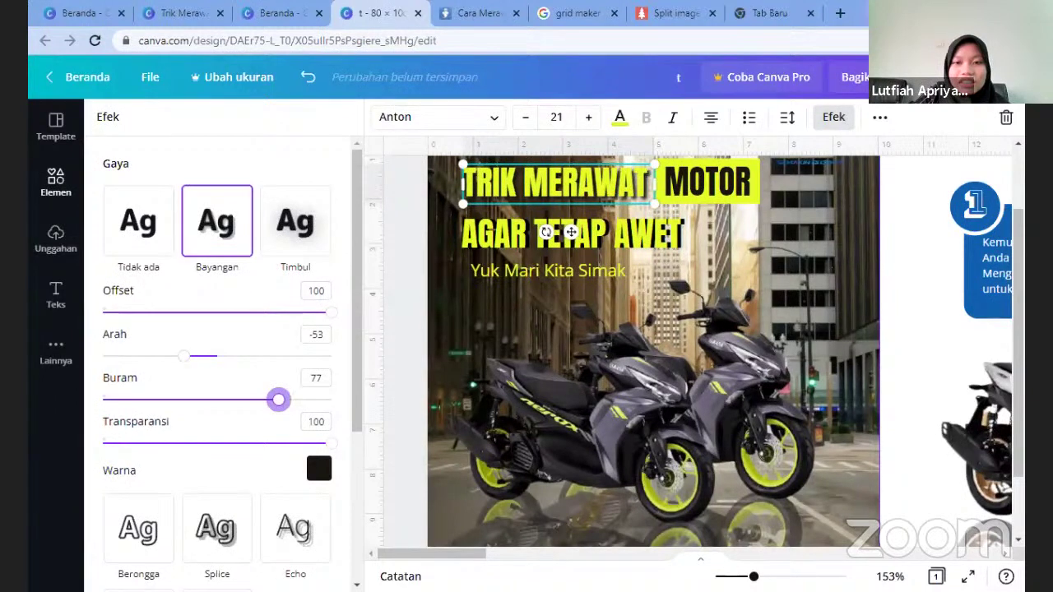
{"action": "scroll", "coordinate": [408, 336], "scroll_direction": "up", "scroll_amount": 5, "text": "ctrl"}
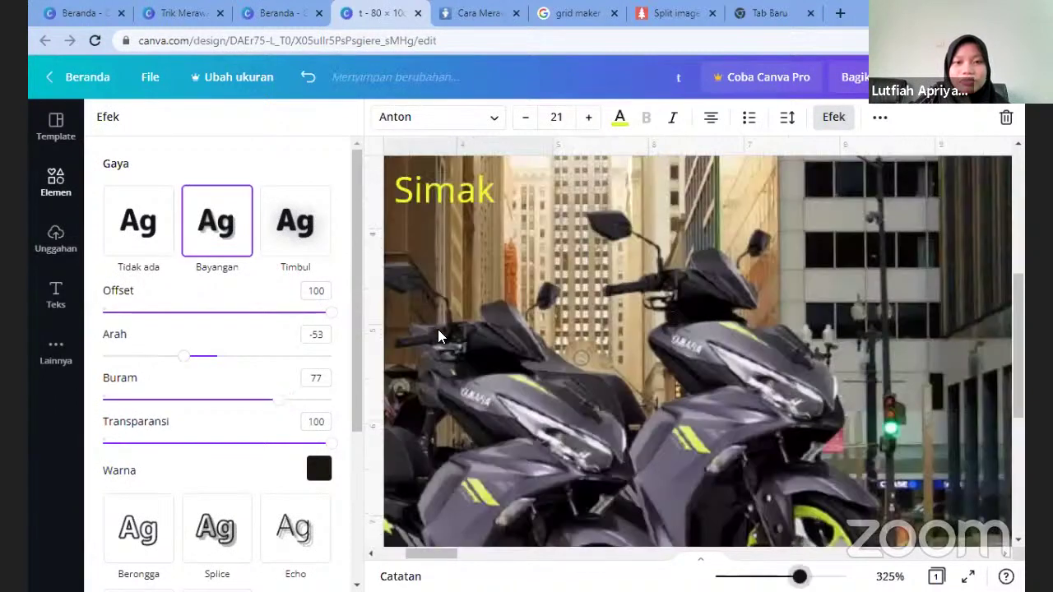
{"action": "scroll", "coordinate": [438, 335], "scroll_direction": "up", "scroll_amount": 2, "text": "ctrl"}
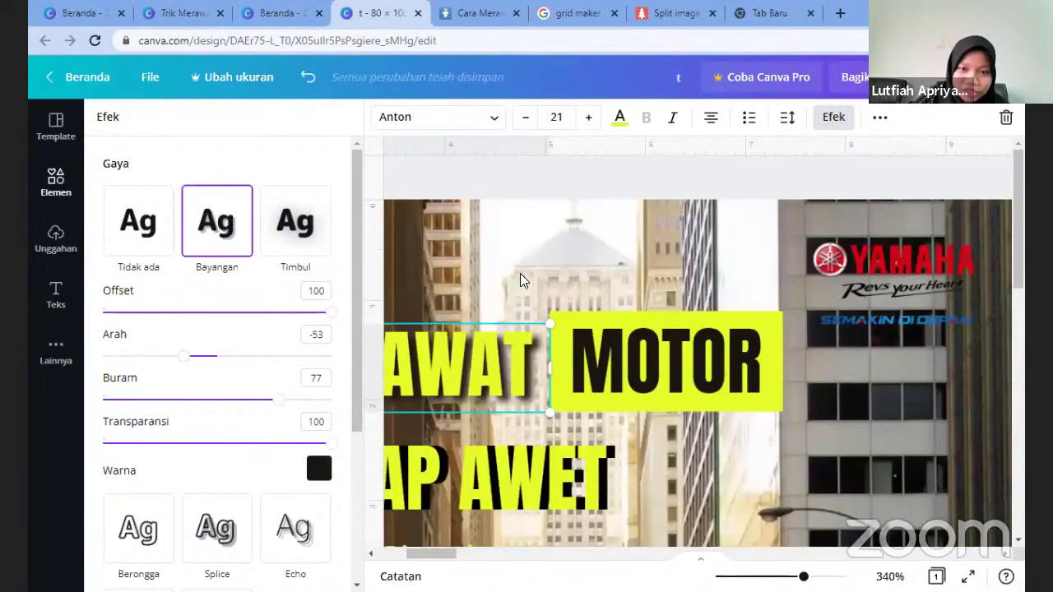
{"action": "left_click", "coordinate": [524, 363]}
{"action": "left_click", "coordinate": [528, 369]}
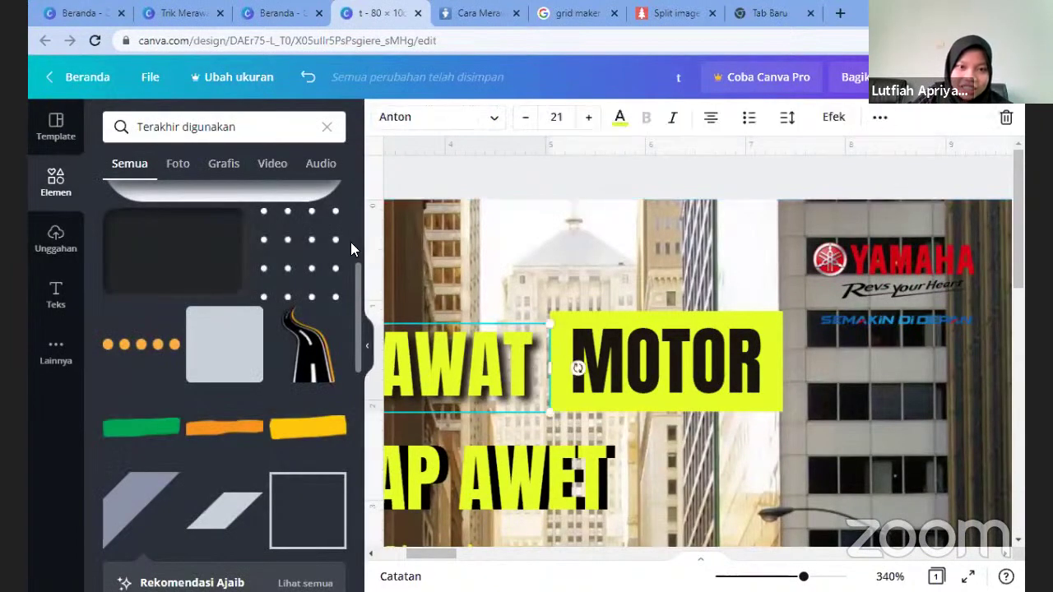
Set the shadow blur (Buram) of the "TRIK MERAWAT" text to 100, close the effect settings and deselect the text
{"action": "left_click", "coordinate": [814, 125]}
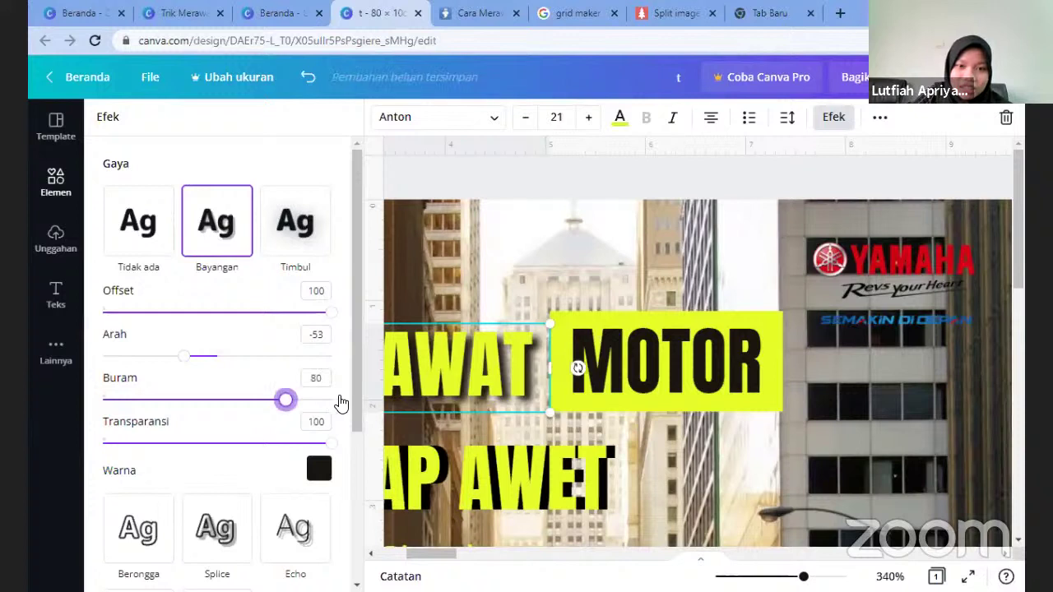
{"action": "left_click_drag", "start_coordinate": [284, 400], "coordinate": [331, 400]}
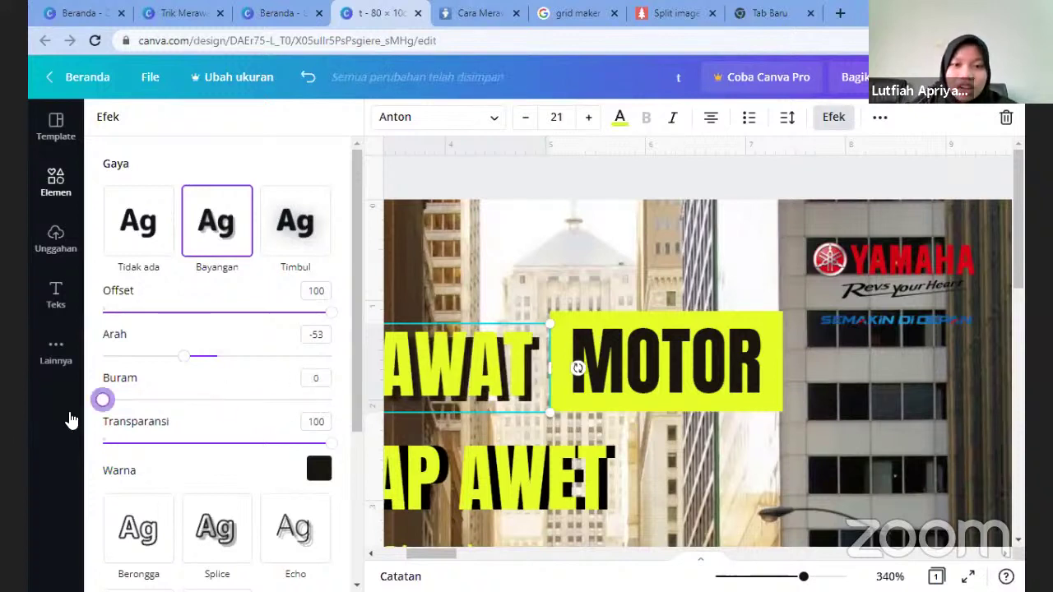
{"action": "left_click_drag", "start_coordinate": [111, 415], "coordinate": [272, 402]}
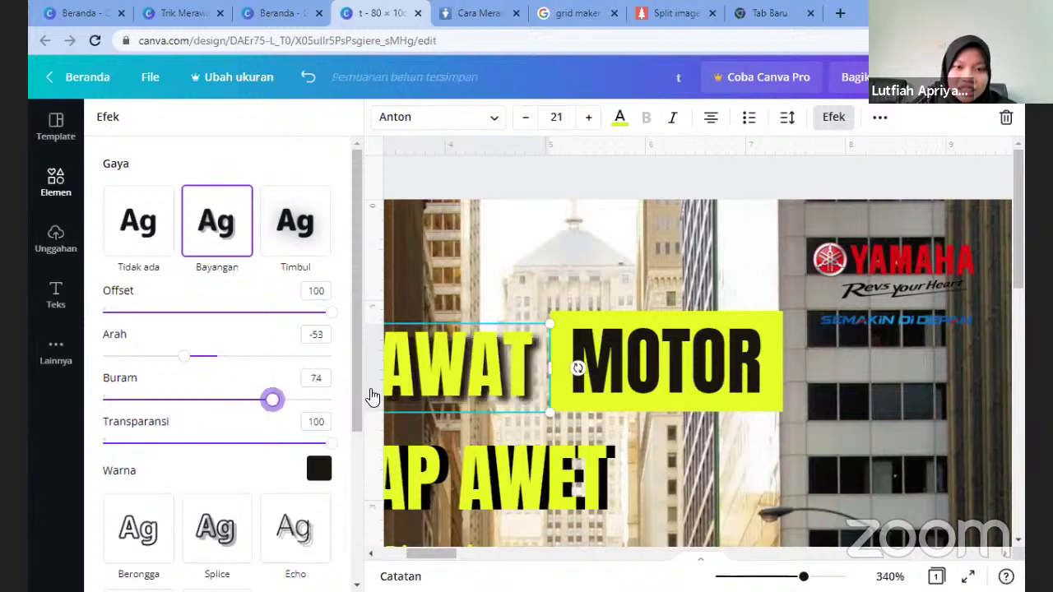
{"action": "left_click_drag", "start_coordinate": [386, 397], "coordinate": [388, 398]}
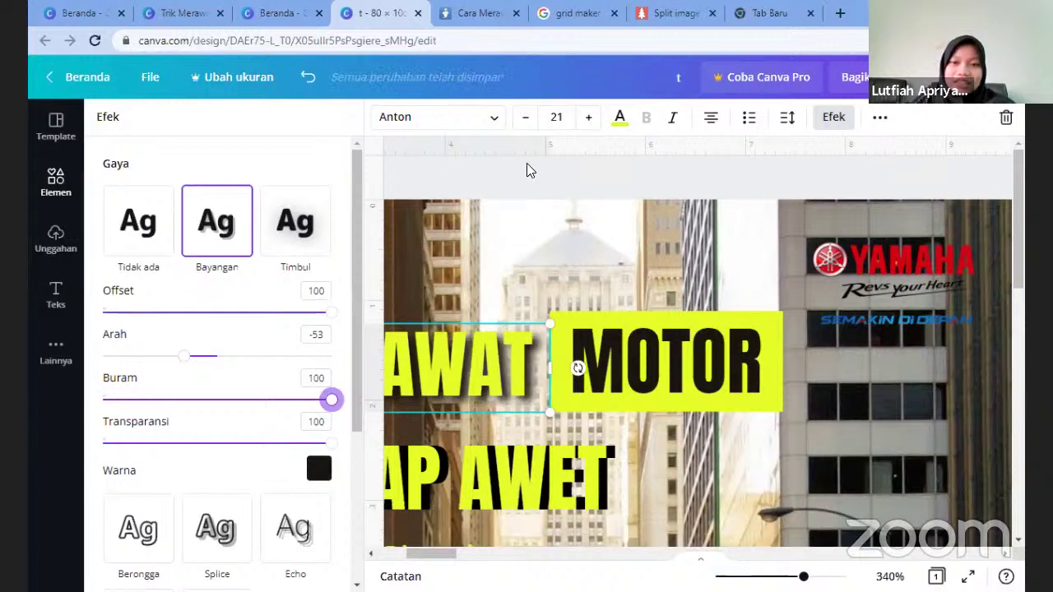
{"action": "left_click", "coordinate": [815, 120]}
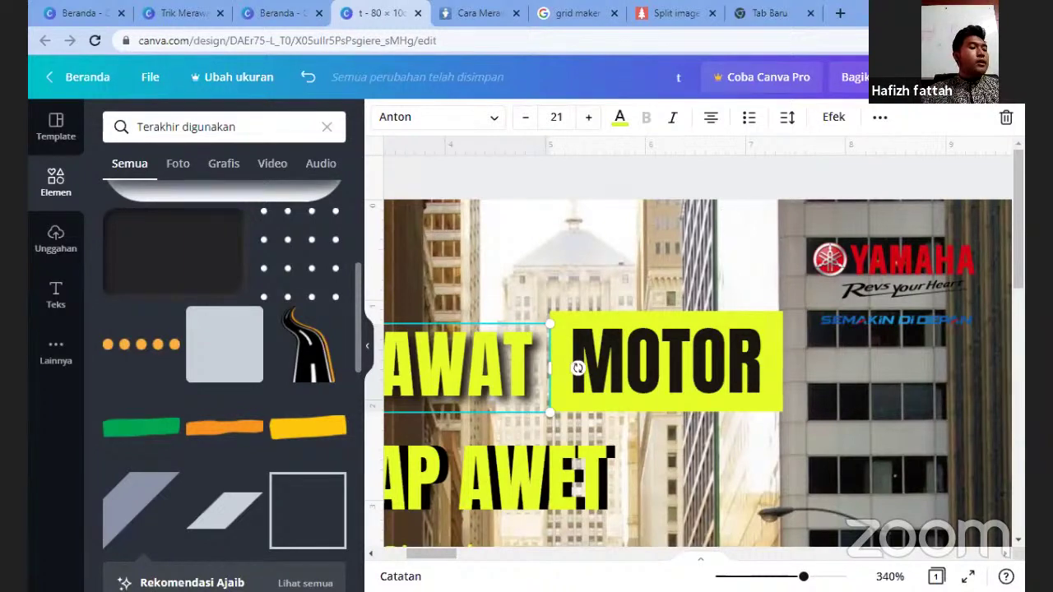
{"action": "scroll", "coordinate": [689, 378], "scroll_direction": "down", "scroll_amount": 3}
{"action": "scroll", "coordinate": [690, 378], "scroll_direction": "down", "scroll_amount": 2}
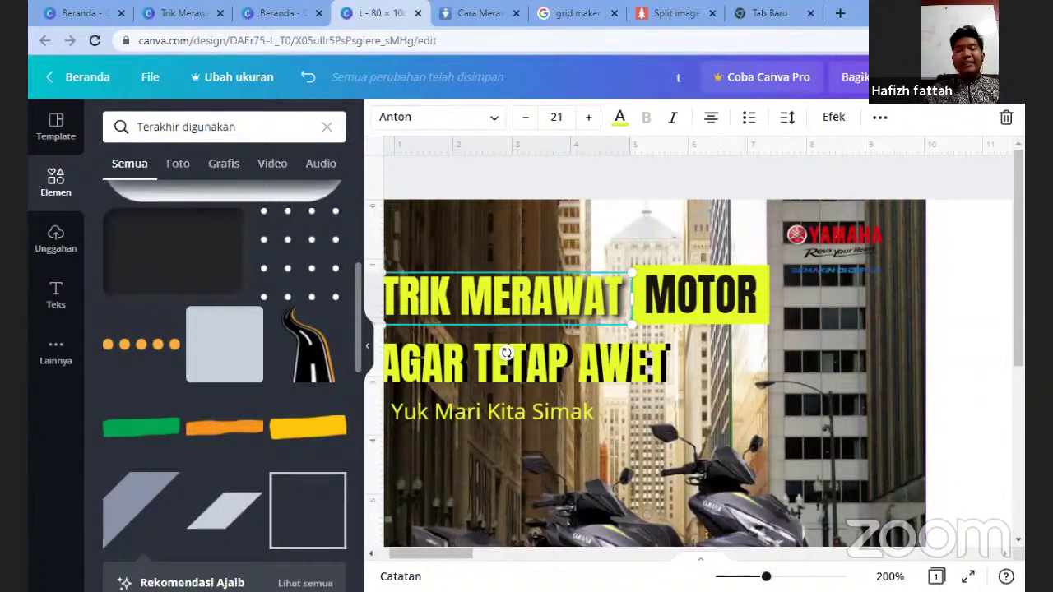
{"action": "key", "text": "ctrl+alt+0"}
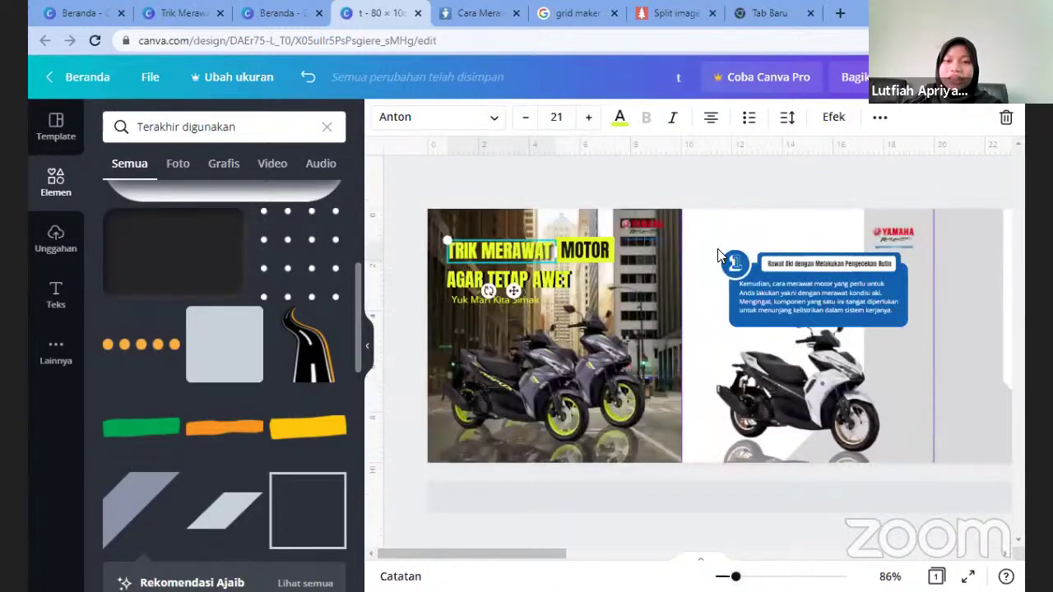
{"action": "left_click", "coordinate": [682, 166]}
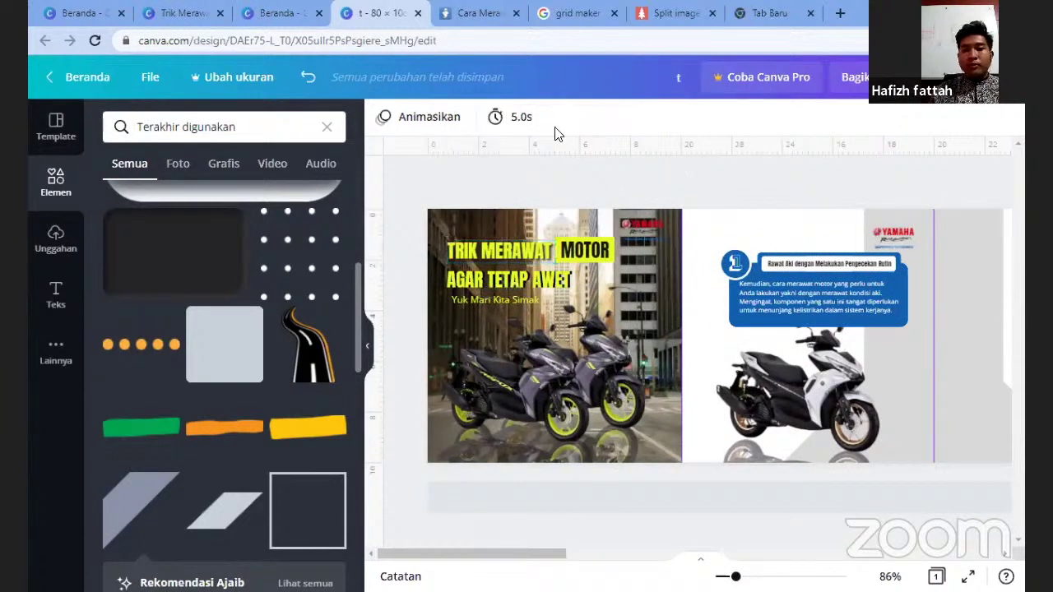
Switch to the Canva home page and open the custom size (Ukuran khusus) form for an 80 x 10 cm design
{"action": "left_click", "coordinate": [271, 16]}
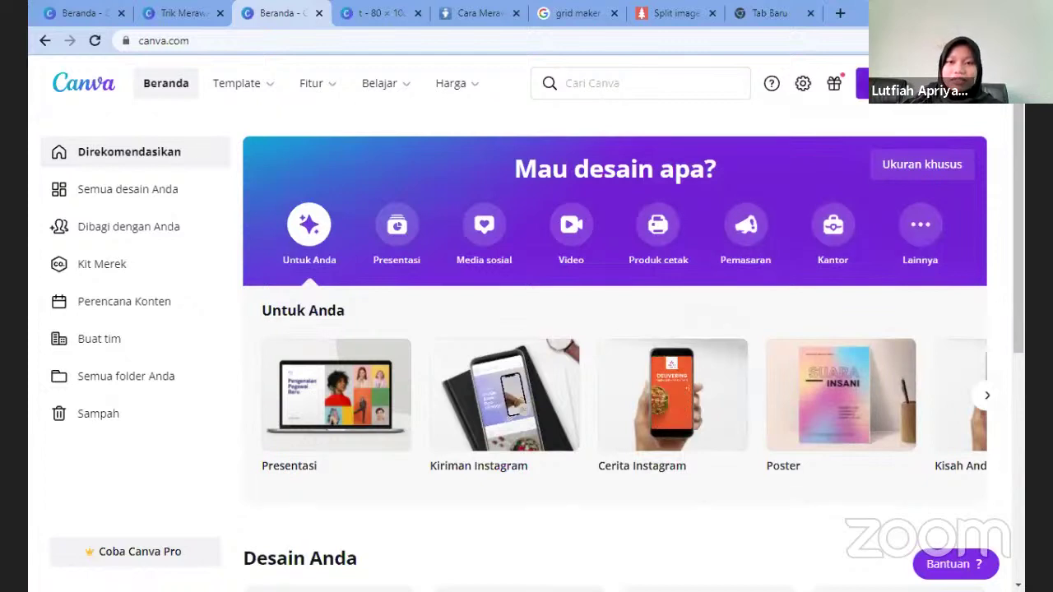
{"action": "left_click", "coordinate": [892, 109]}
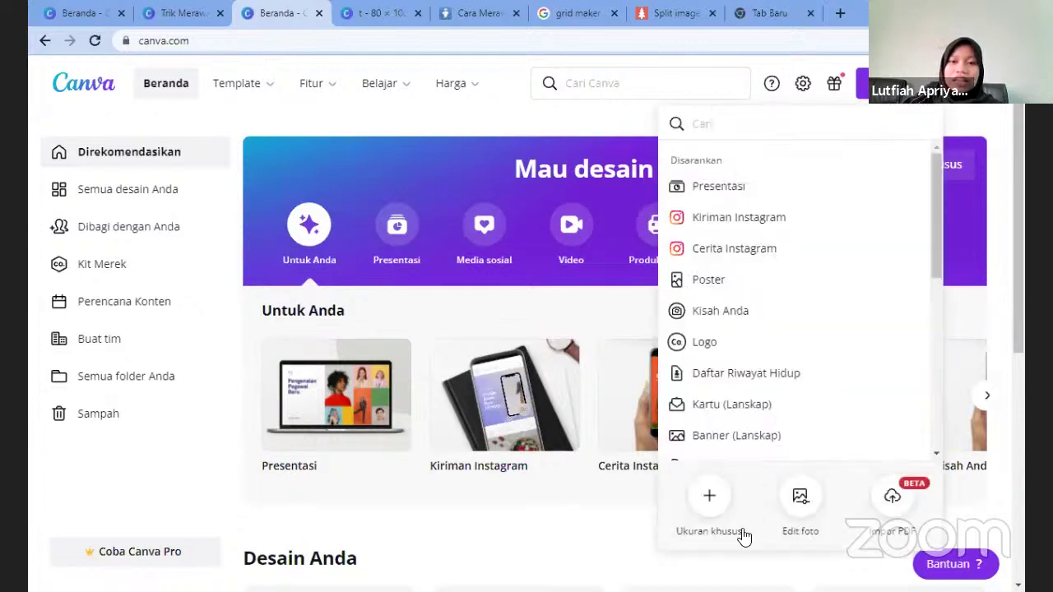
{"action": "left_click", "coordinate": [712, 493]}
{"action": "left_click", "coordinate": [915, 170]}
{"action": "left_click", "coordinate": [827, 176]}
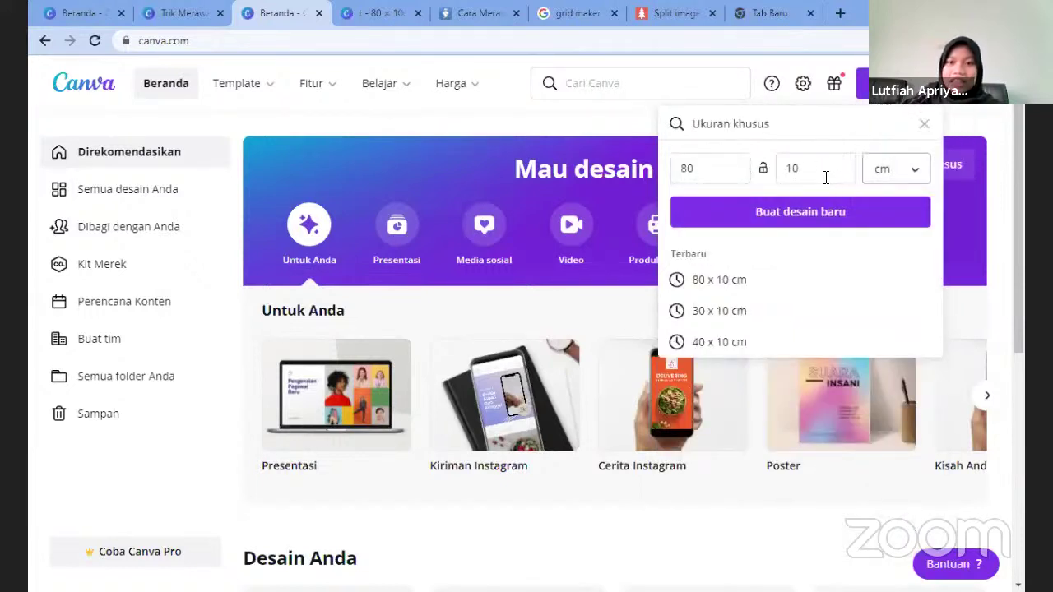
Set the custom size to 40 x 10 cm and create the new design
{"action": "left_click", "coordinate": [712, 169]}
{"action": "key", "text": "BackSpace"}
{"action": "key", "text": "BackSpace"}
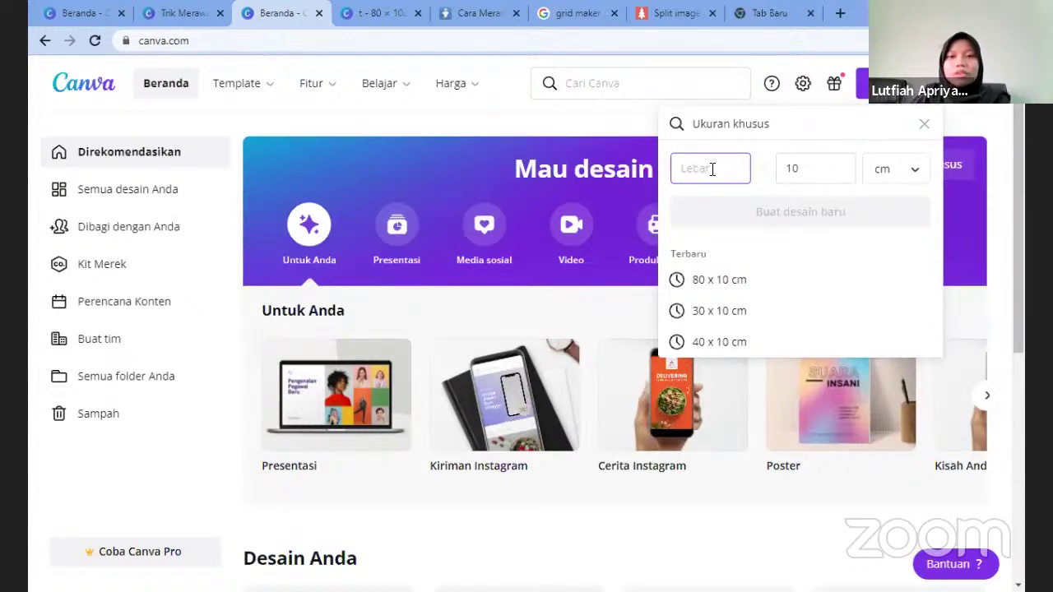
{"action": "type", "text": "40"}
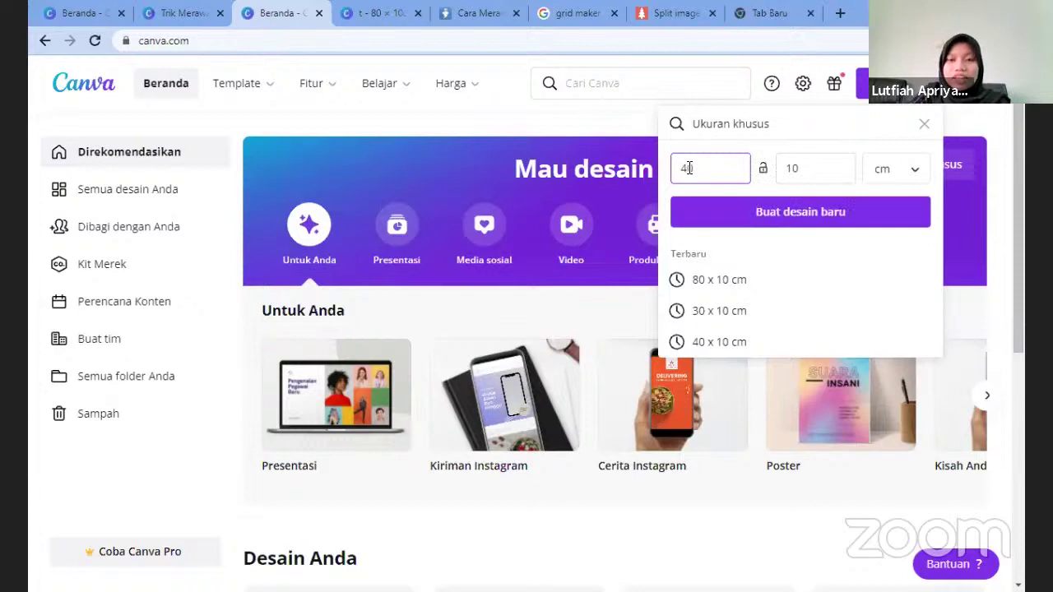
{"action": "left_click", "coordinate": [809, 168]}
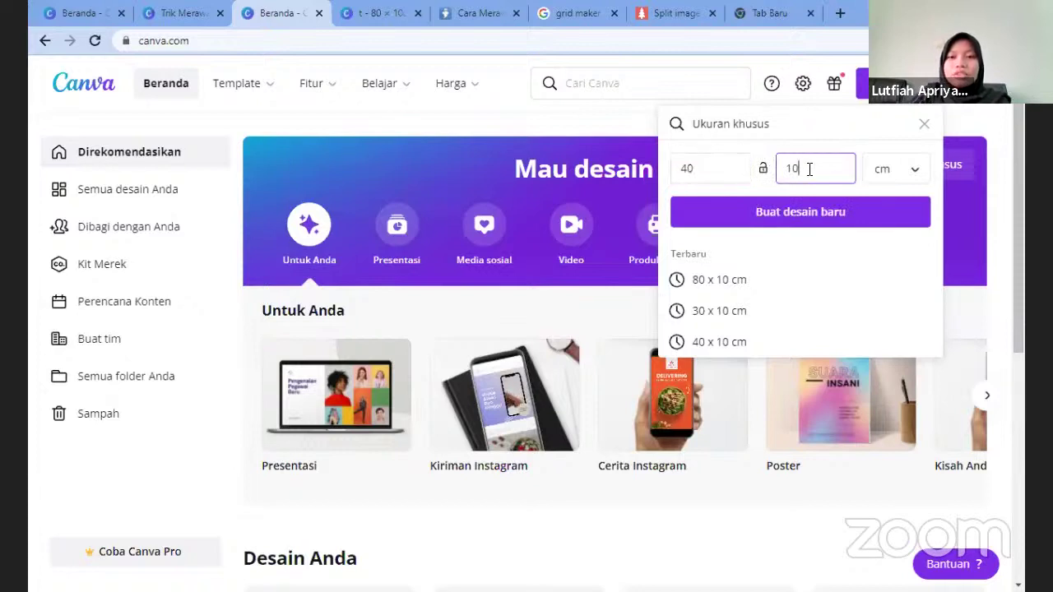
{"action": "key", "text": "BackSpace"}
{"action": "key", "text": "BackSpace"}
{"action": "type", "text": "10"}
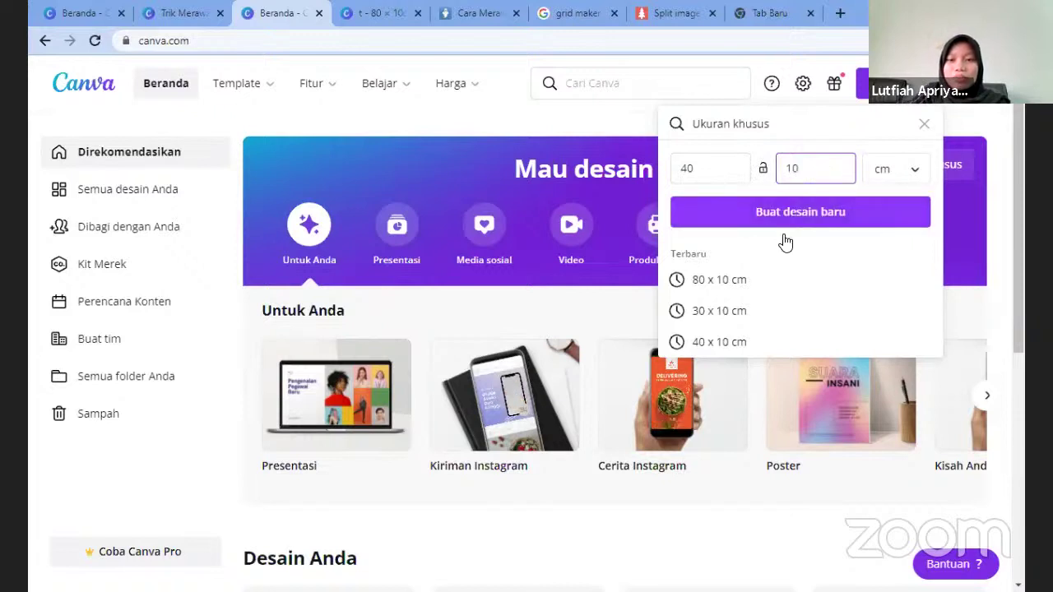
{"action": "left_click", "coordinate": [775, 212]}
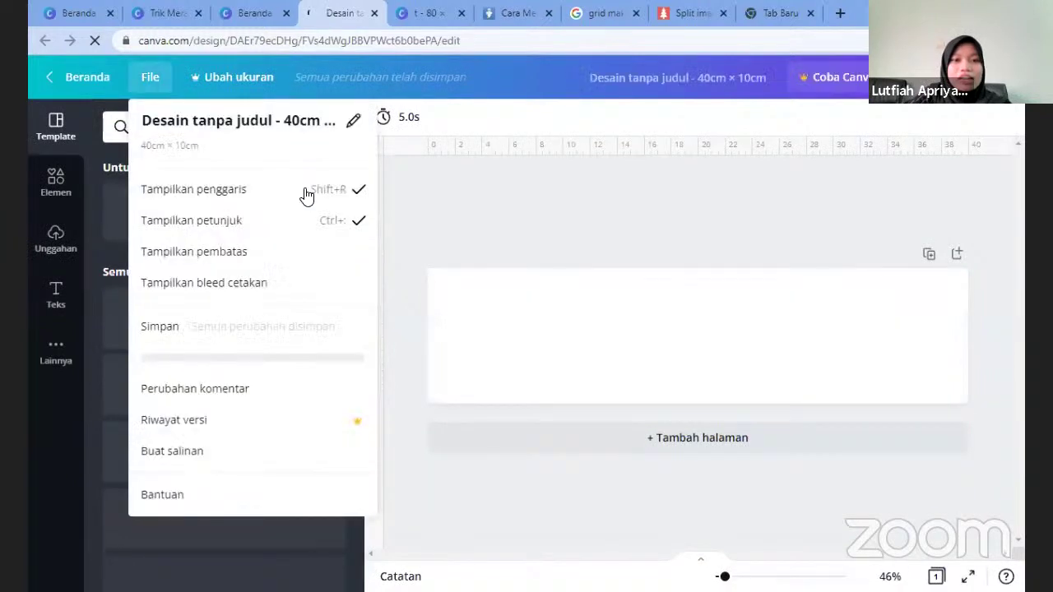
Turn on the rulers (Tampilkan penggaris) for the blank 40 x 10 cm design
{"action": "left_click", "coordinate": [156, 76]}
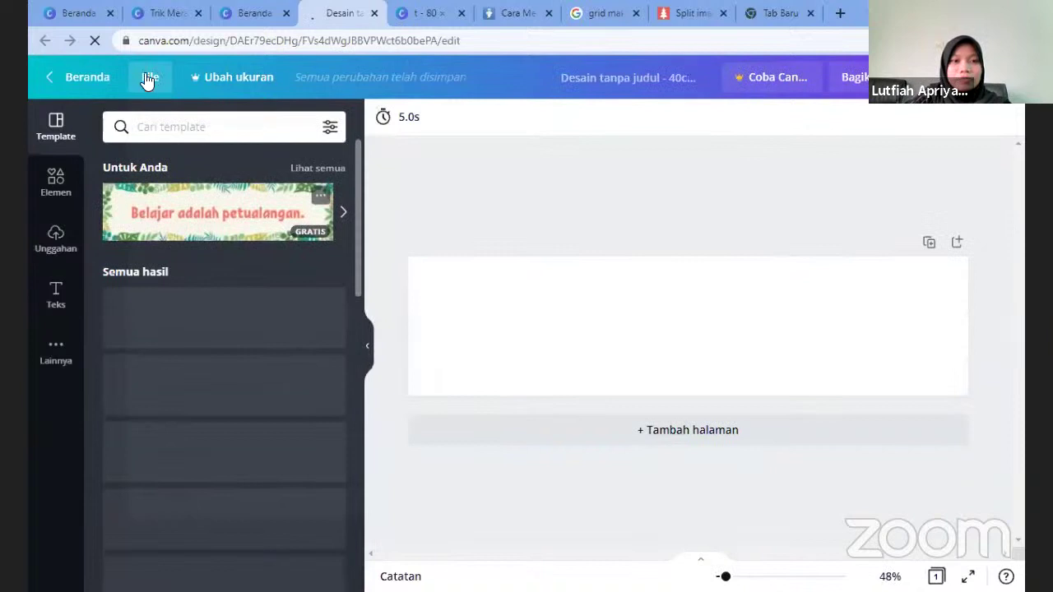
{"action": "left_click", "coordinate": [145, 77]}
{"action": "left_click", "coordinate": [530, 238]}
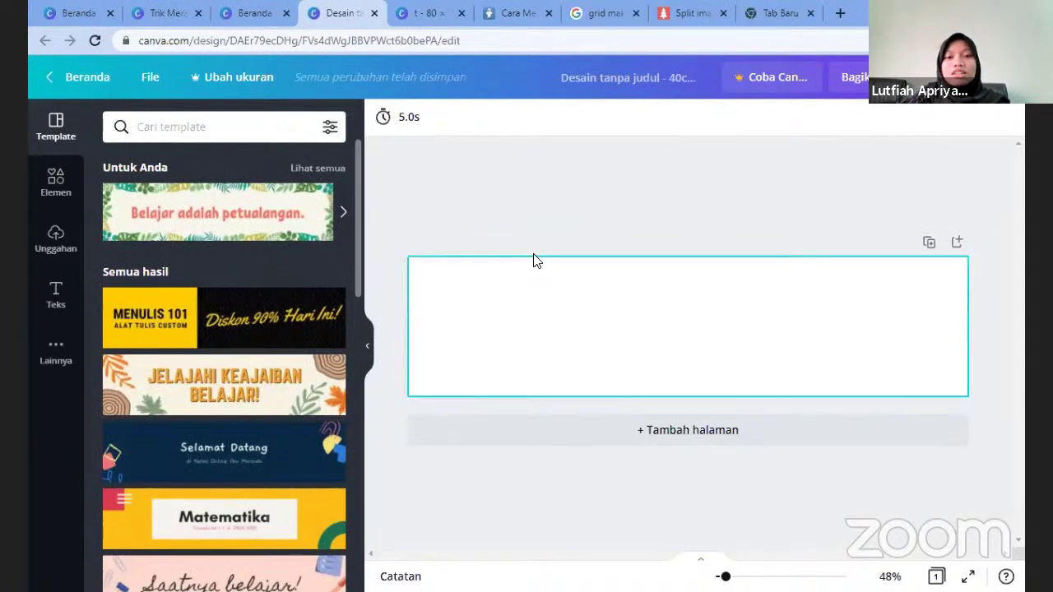
{"action": "left_click", "coordinate": [151, 79]}
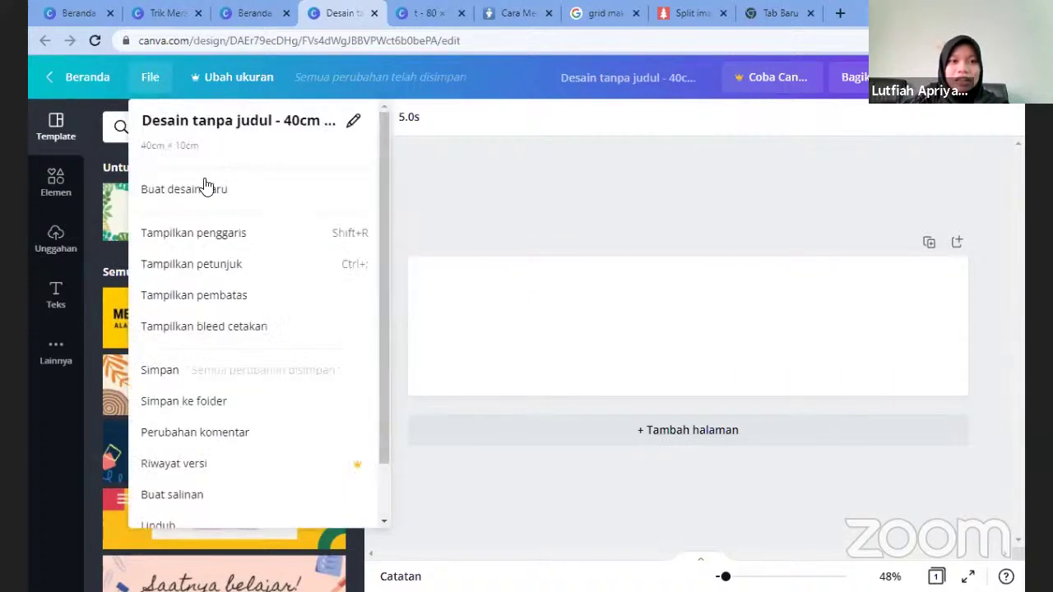
{"action": "left_click", "coordinate": [230, 235]}
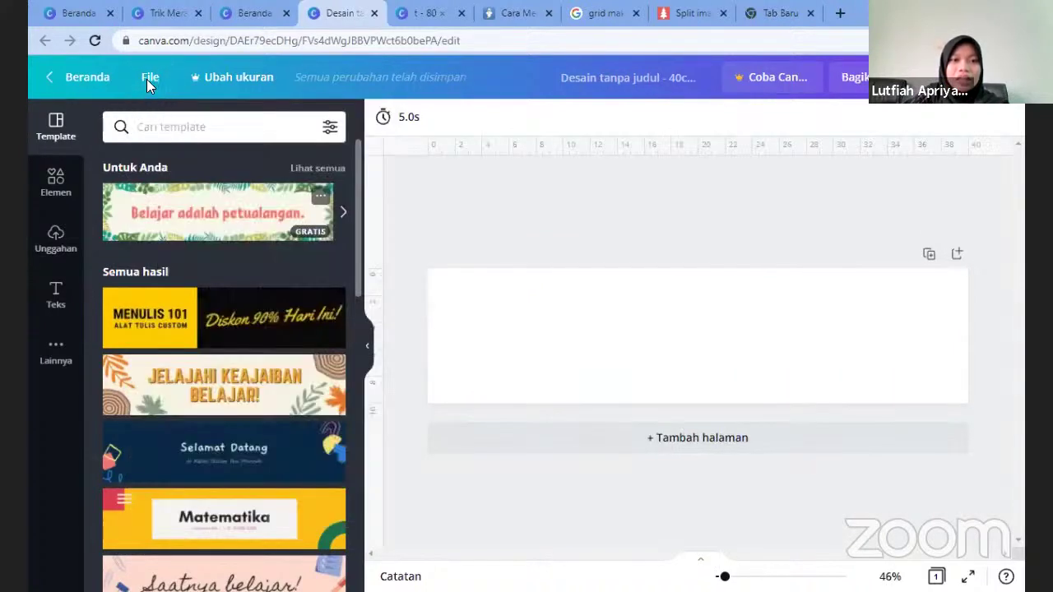
Pull a vertical guide from the ruler onto the blank page and place it at 10.0 cm
{"action": "left_click", "coordinate": [147, 79]}
{"action": "left_click", "coordinate": [371, 233]}
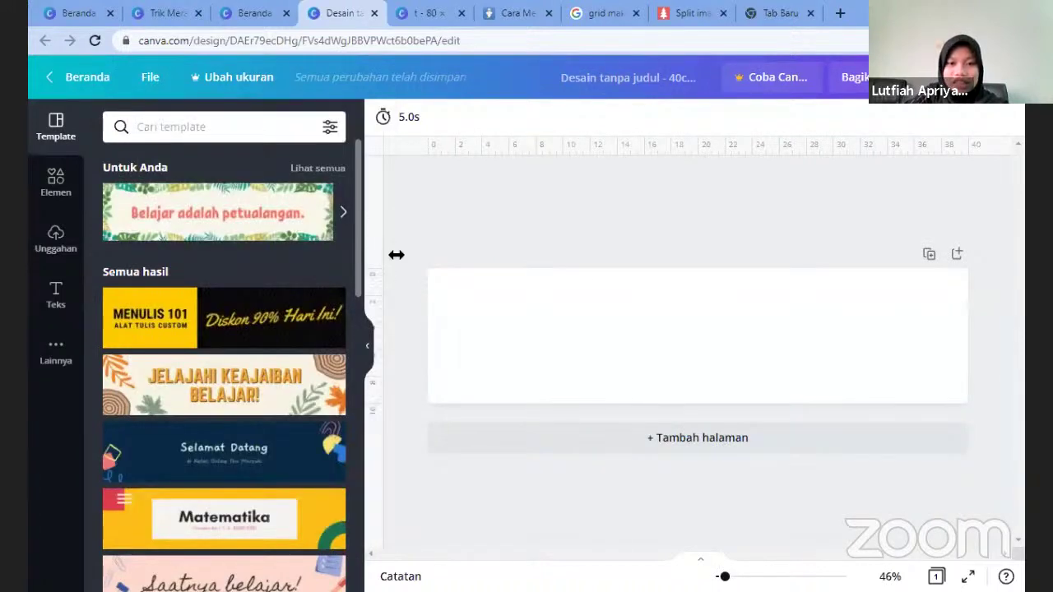
{"action": "left_click_drag", "start_coordinate": [396, 255], "coordinate": [565, 236]}
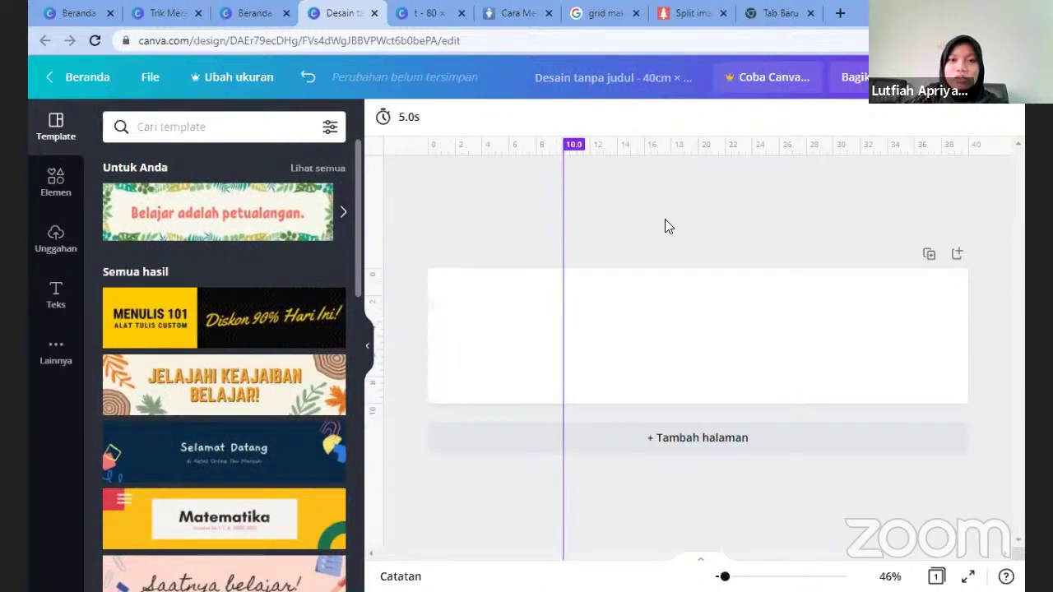